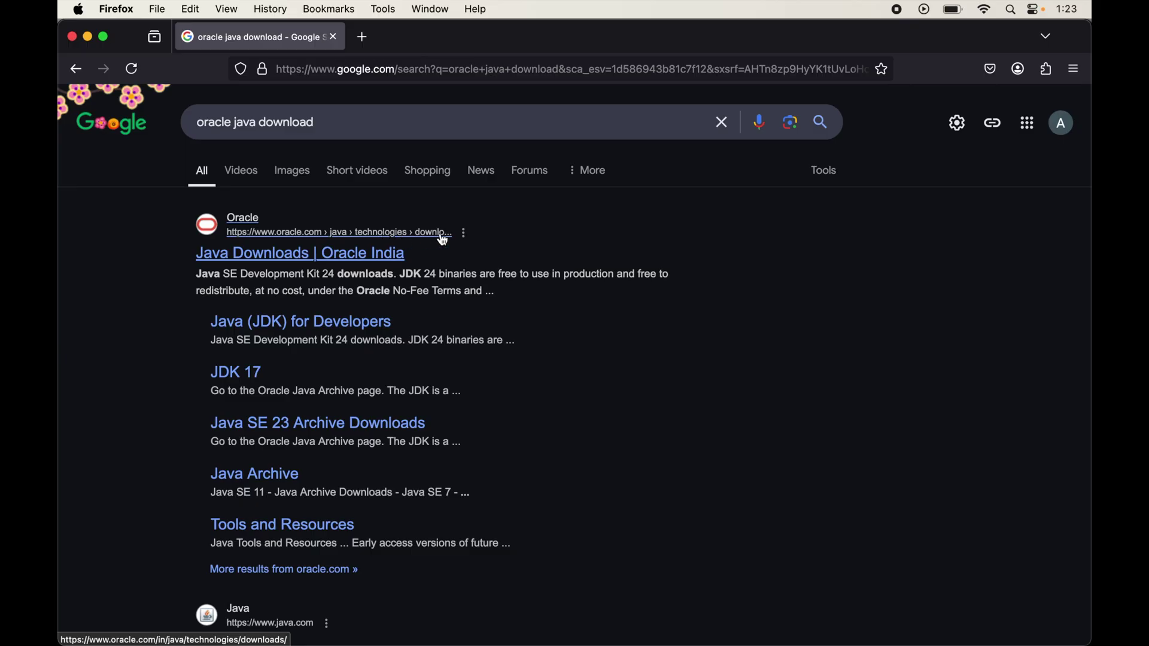
Step: Open Oracle's Java Downloads page from the search results and show the JDK 24 downloads for macOS
click(314, 257)
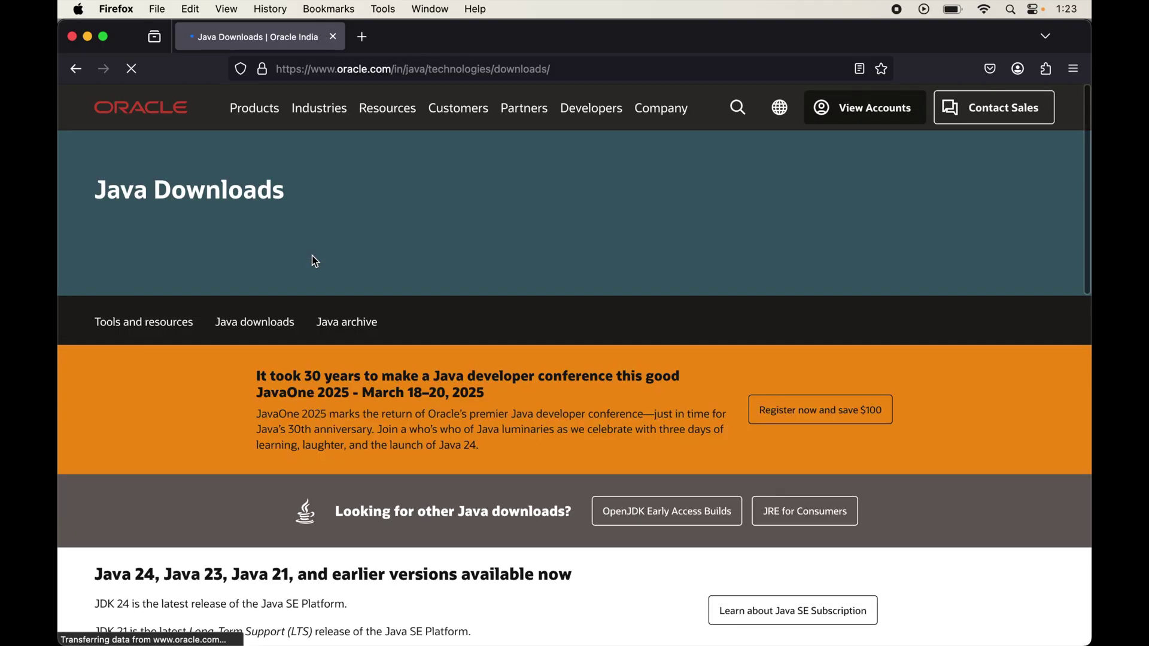
scroll(316, 261, down, 5)
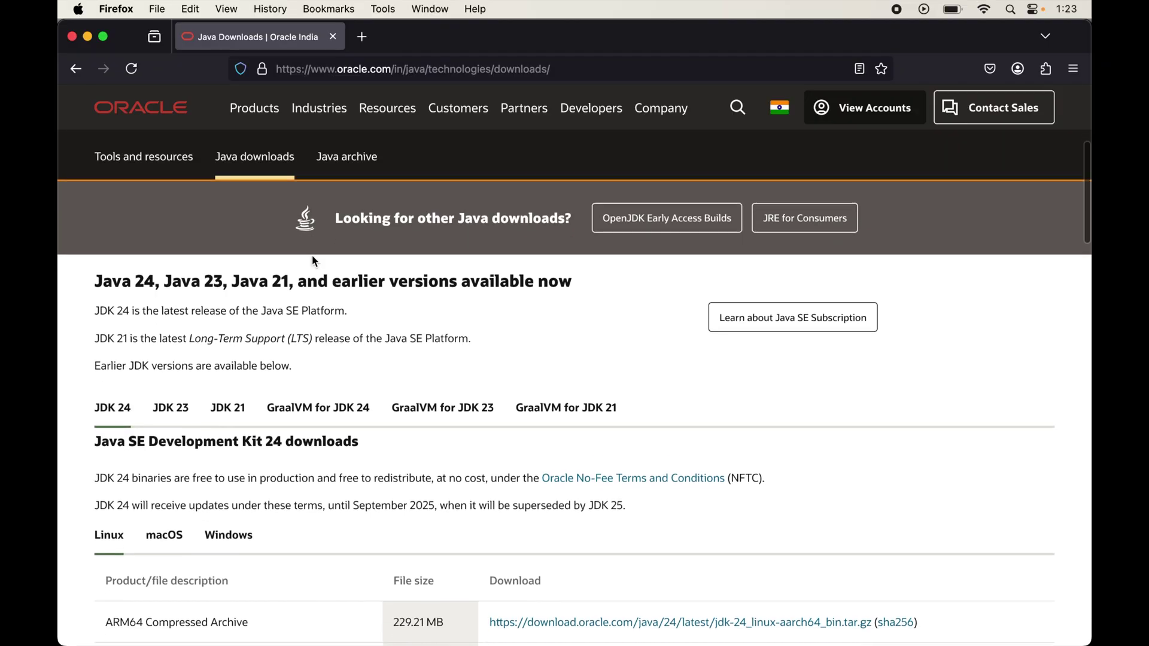
scroll(316, 261, down, 1)
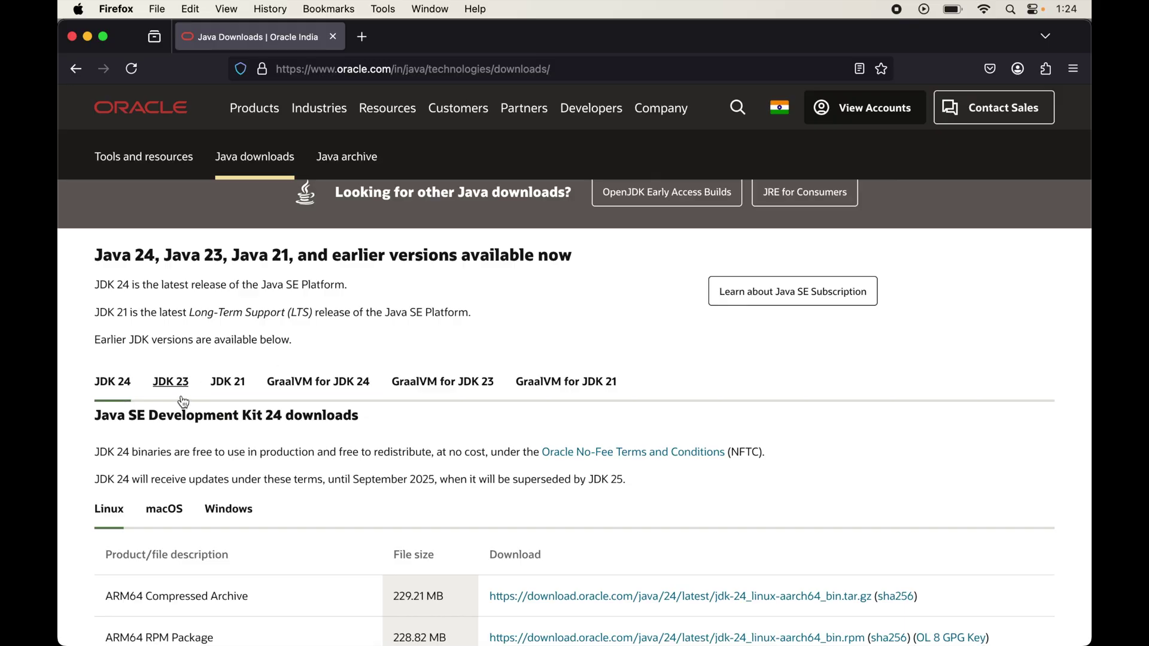
scroll(236, 396, down, 20)
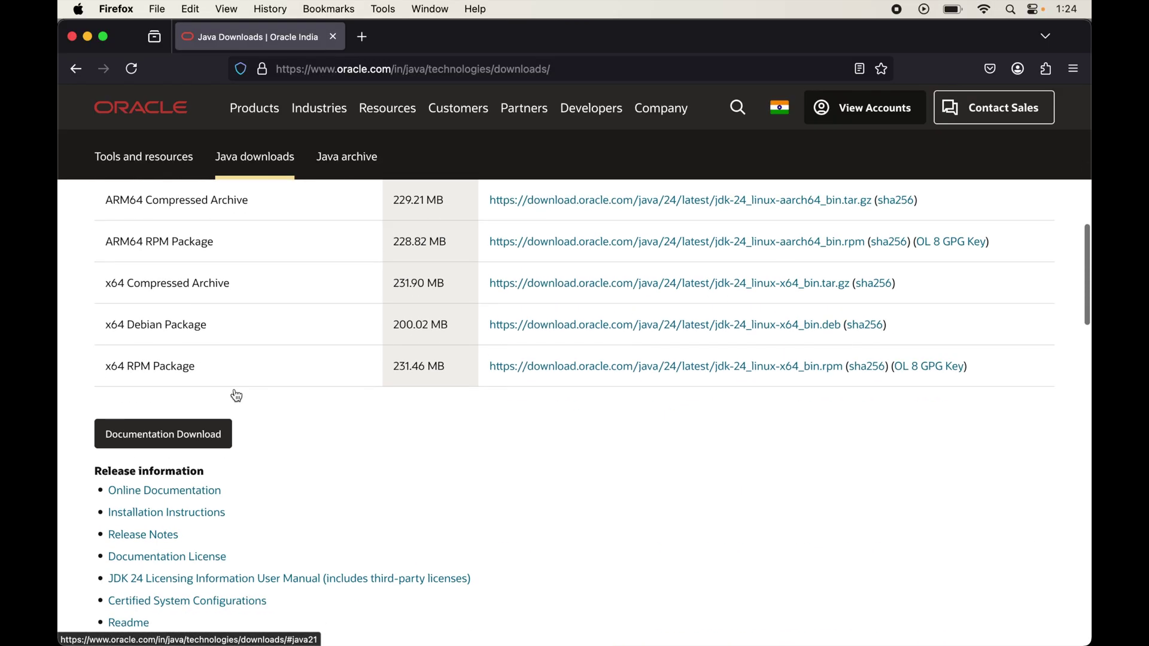
scroll(236, 395, down, 5)
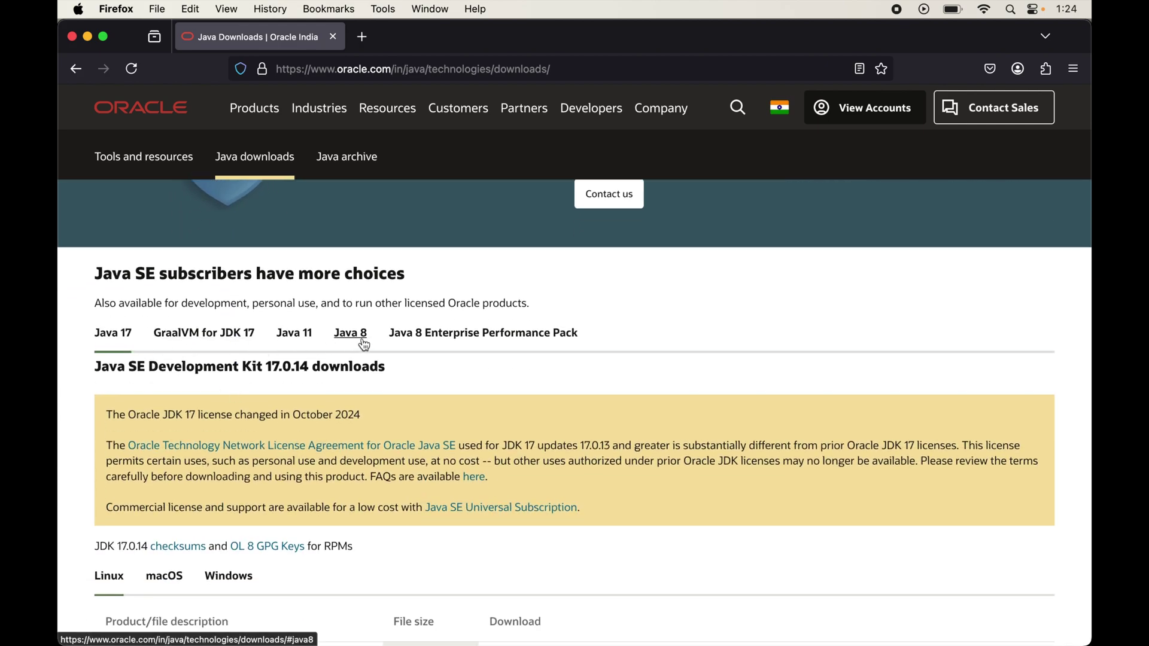
scroll(362, 341, up, 20)
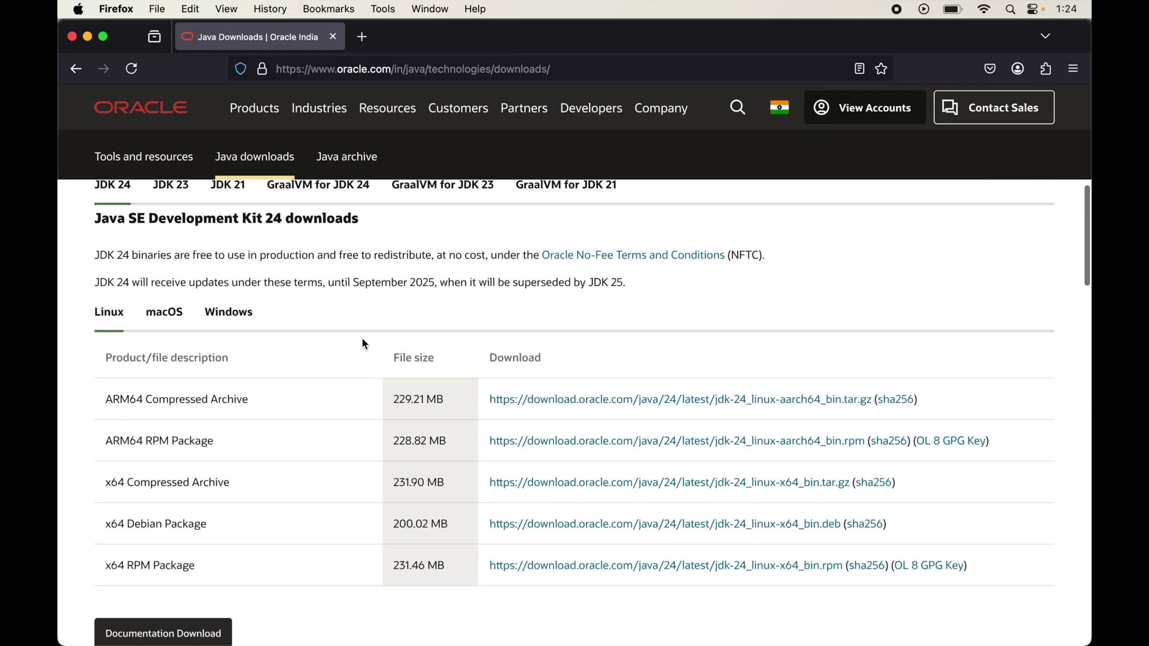
click(123, 252)
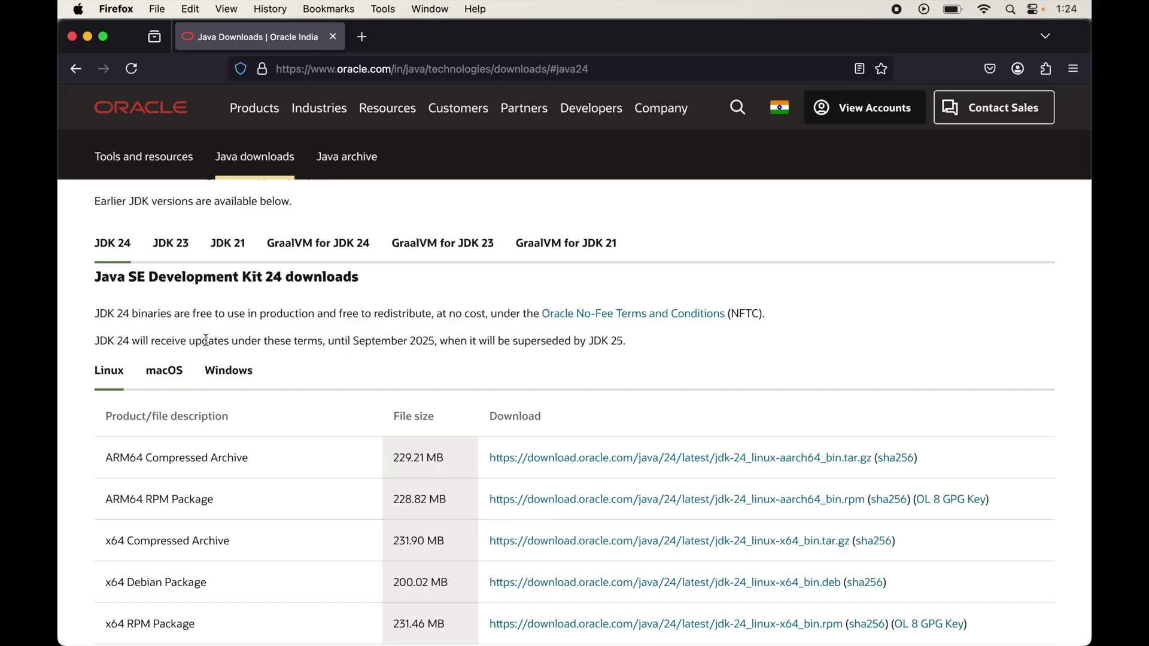
click(165, 377)
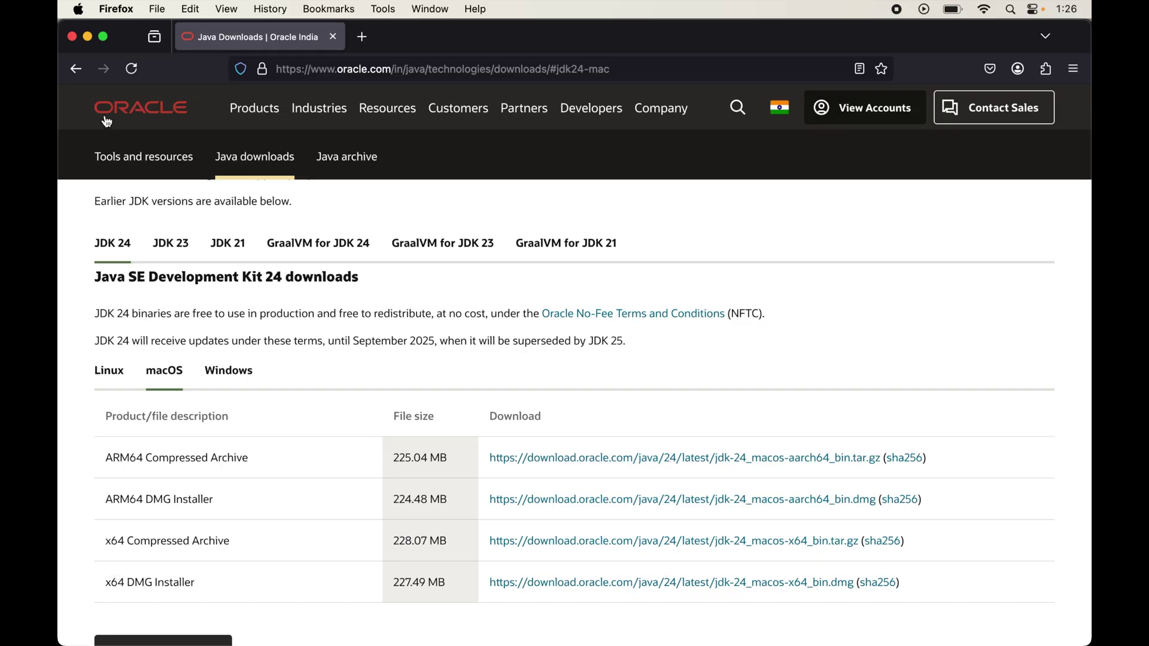
Step: Check the Mac's processor type in the system information, then close that window
click(80, 9)
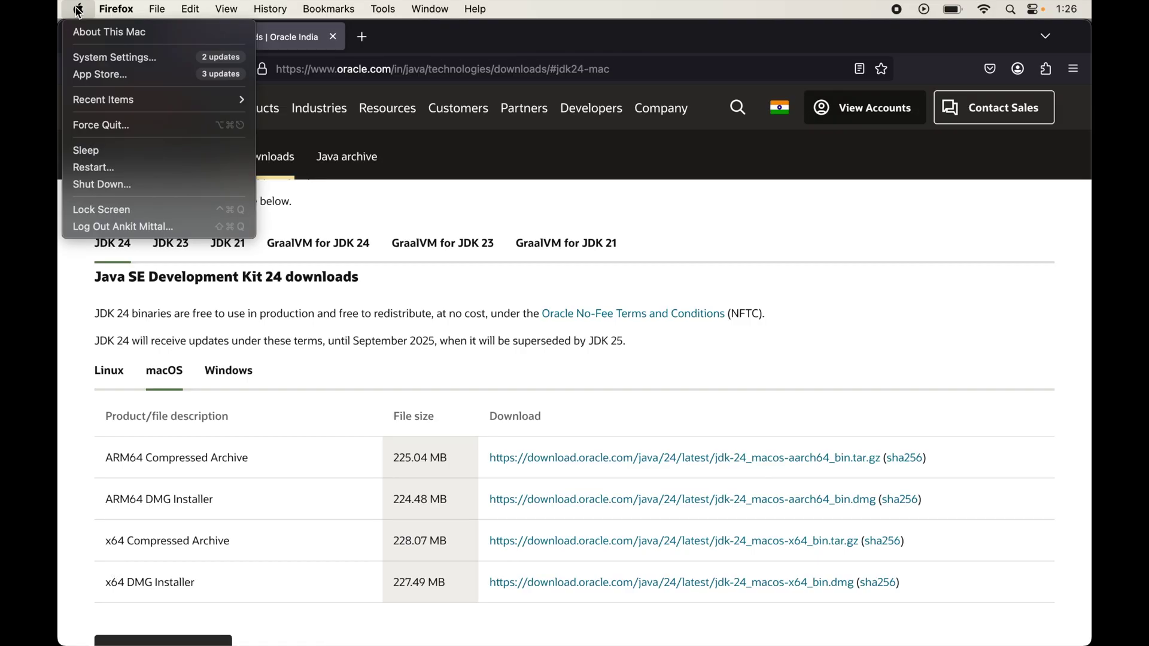
click(120, 35)
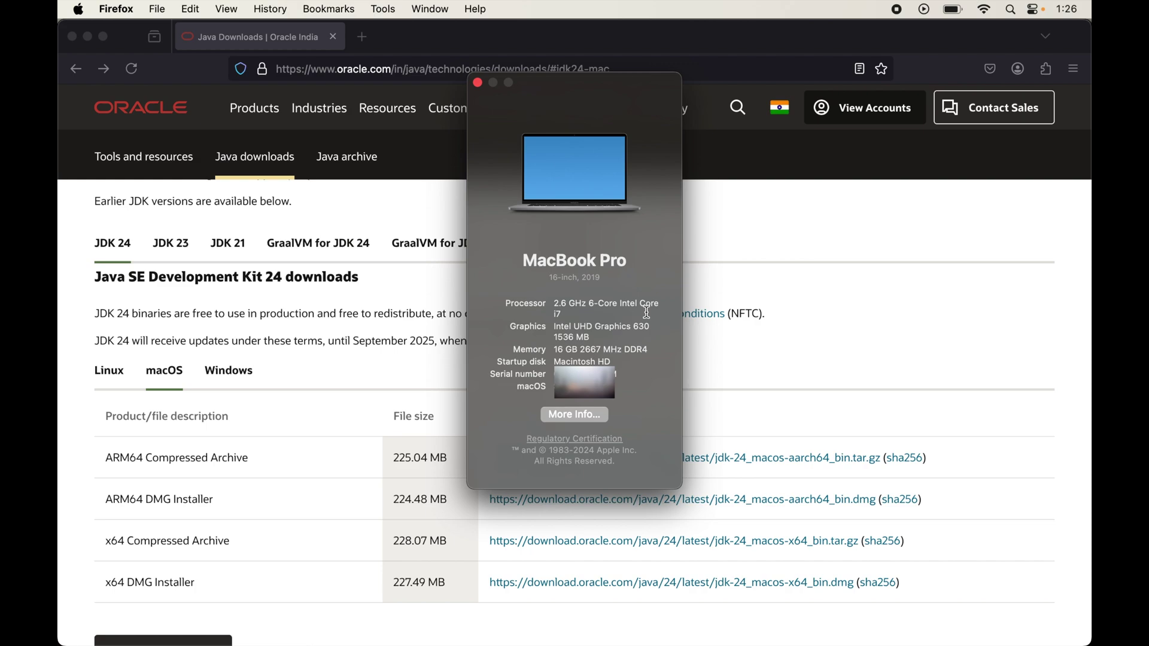
drag(618, 303, 659, 305)
click(478, 83)
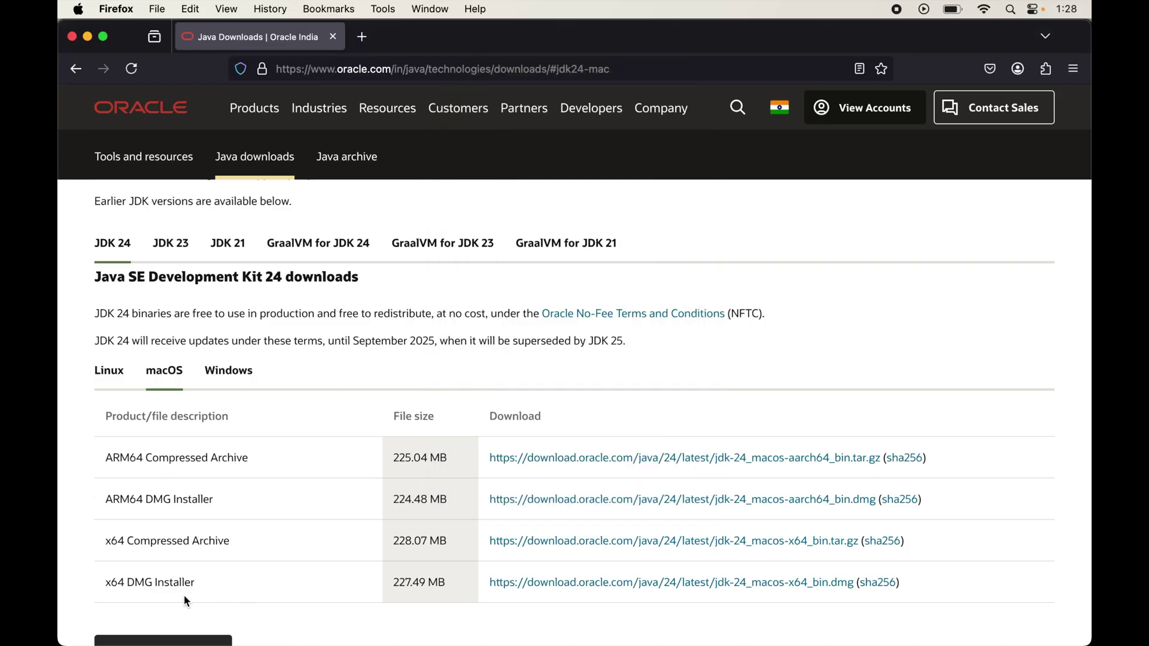
Step: Download the JDK 24 x64 DMG installer and launch JDK 24.pkg from the disk image in Downloads
click(583, 584)
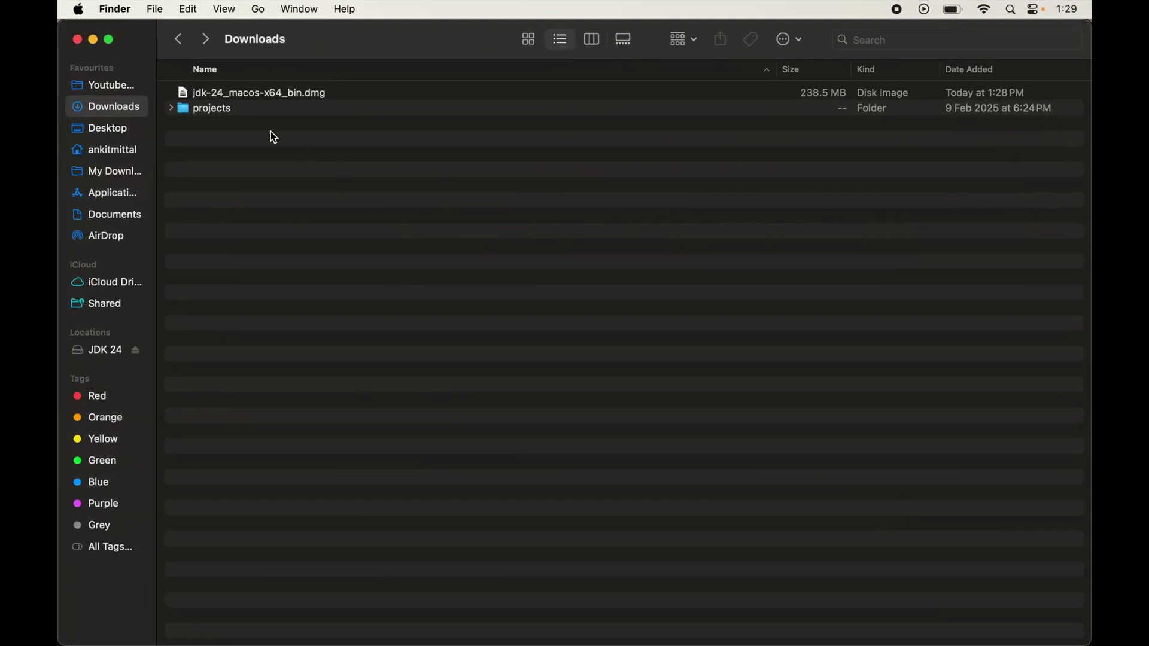
double_click(285, 91)
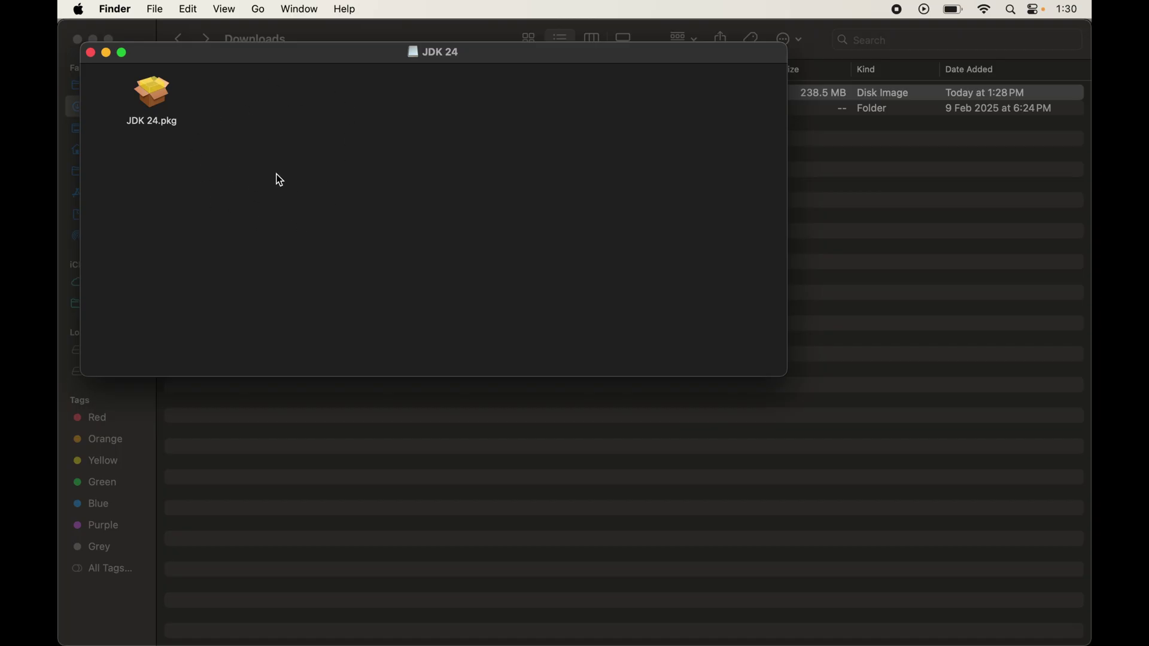
double_click(155, 94)
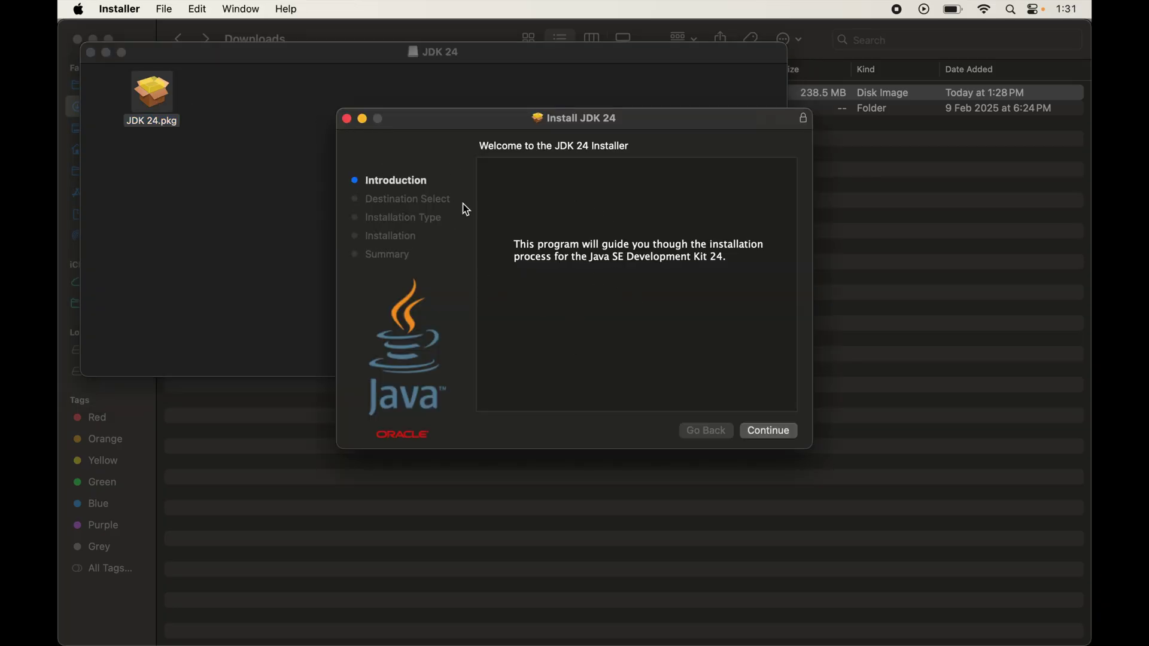
Step: Run the standard JDK 24 installation on the default disk, authorizing it with the account password
click(776, 434)
click(773, 432)
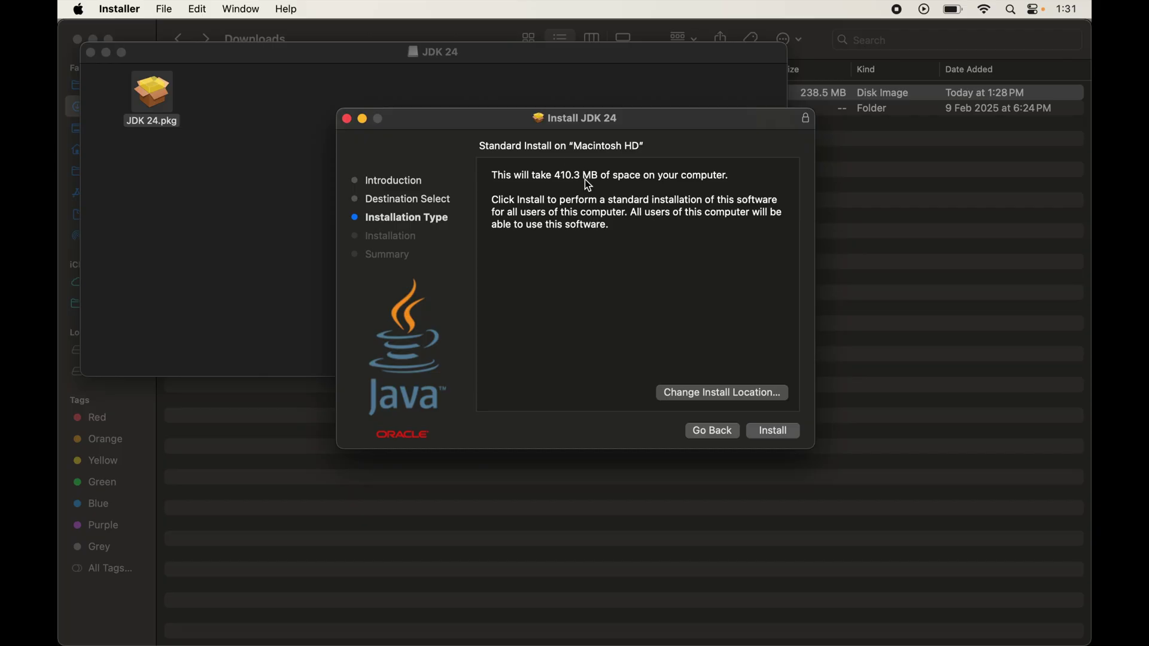
click(774, 440)
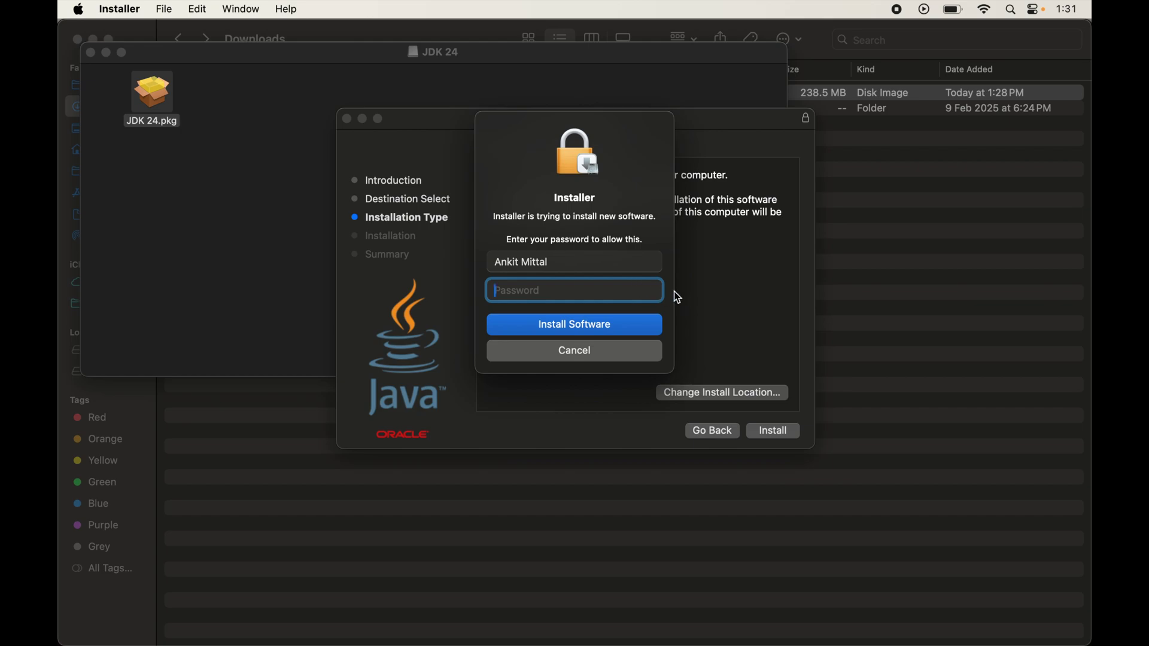
text(••••••)
click(581, 326)
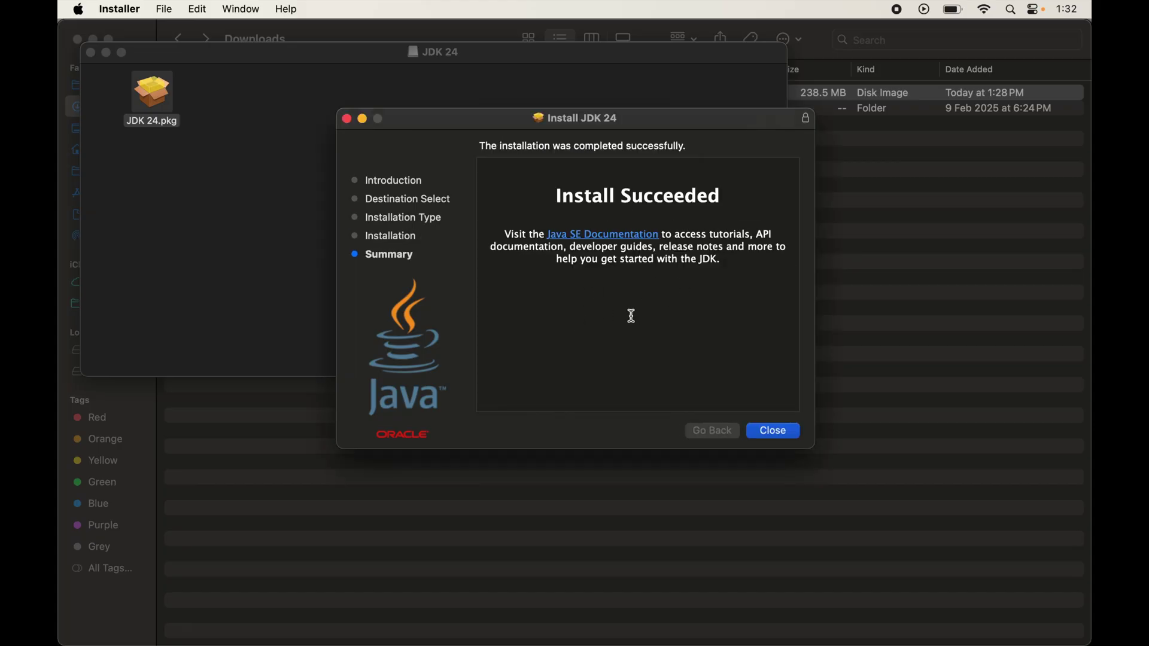
Step: Close the finished installer, move it to the Bin, and close the JDK 24 disk image window
click(777, 431)
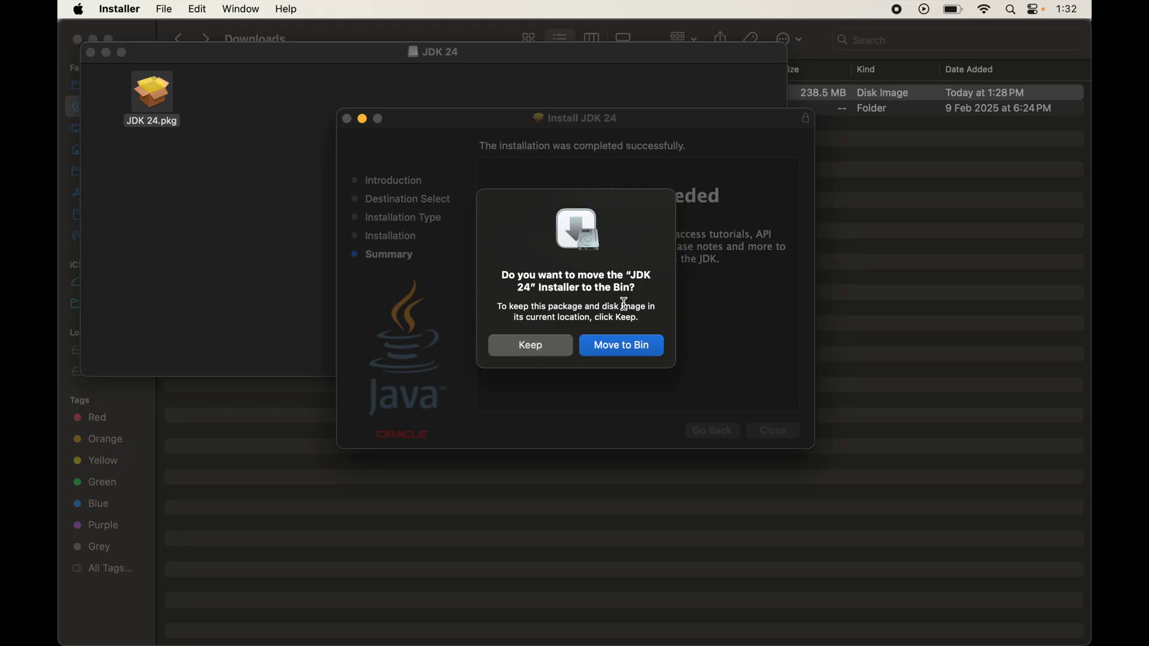
click(629, 346)
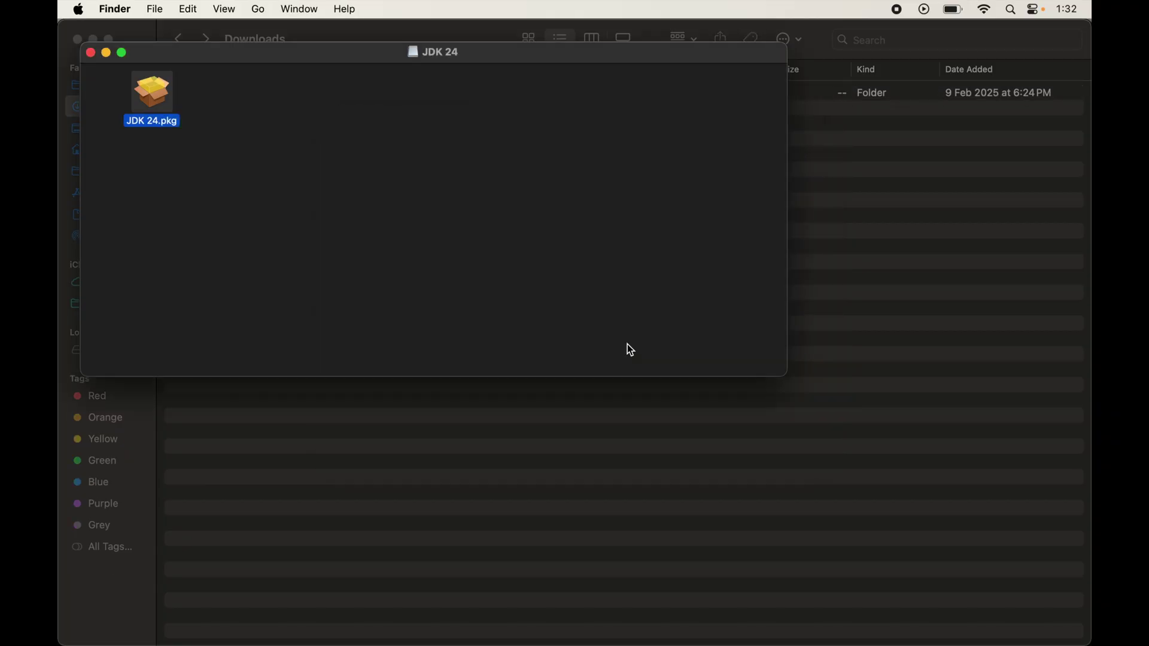
click(90, 52)
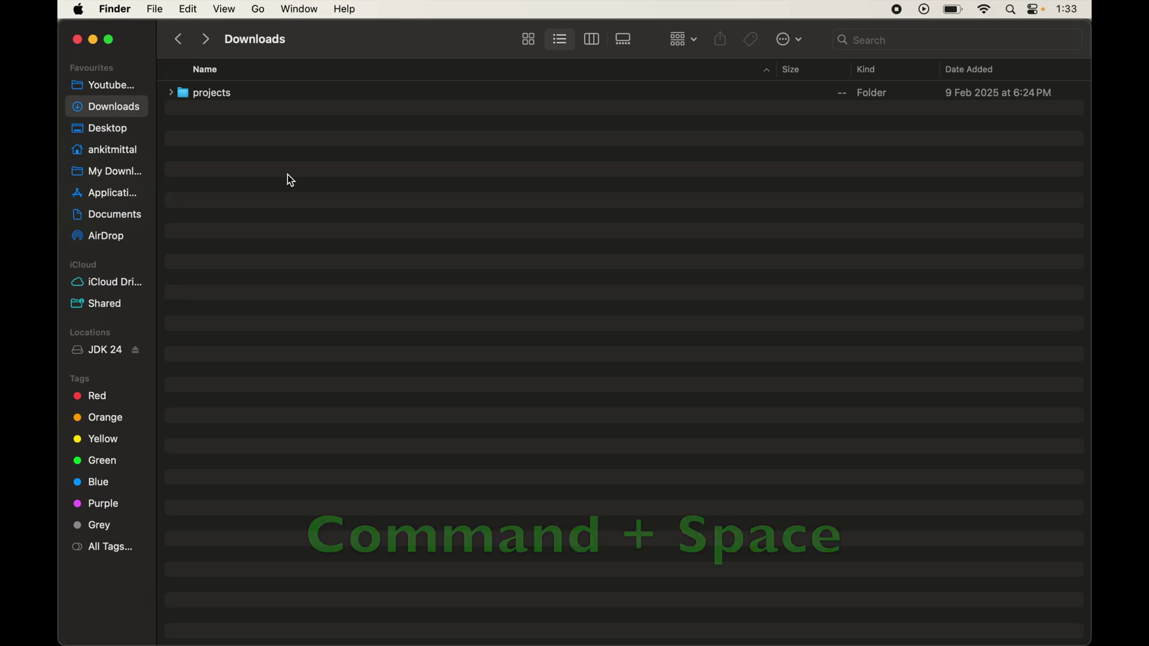
Step: Find and open Terminal through Spotlight and enlarge its window to fill the screen
key(super+space)
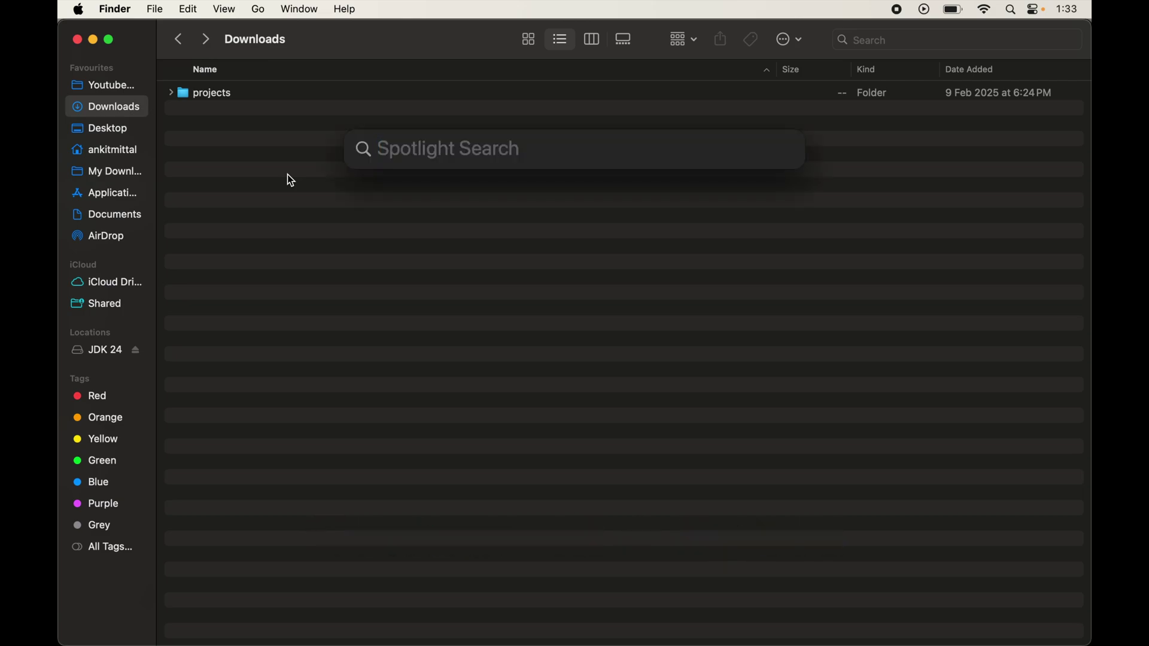
text(terminal)
key(Return)
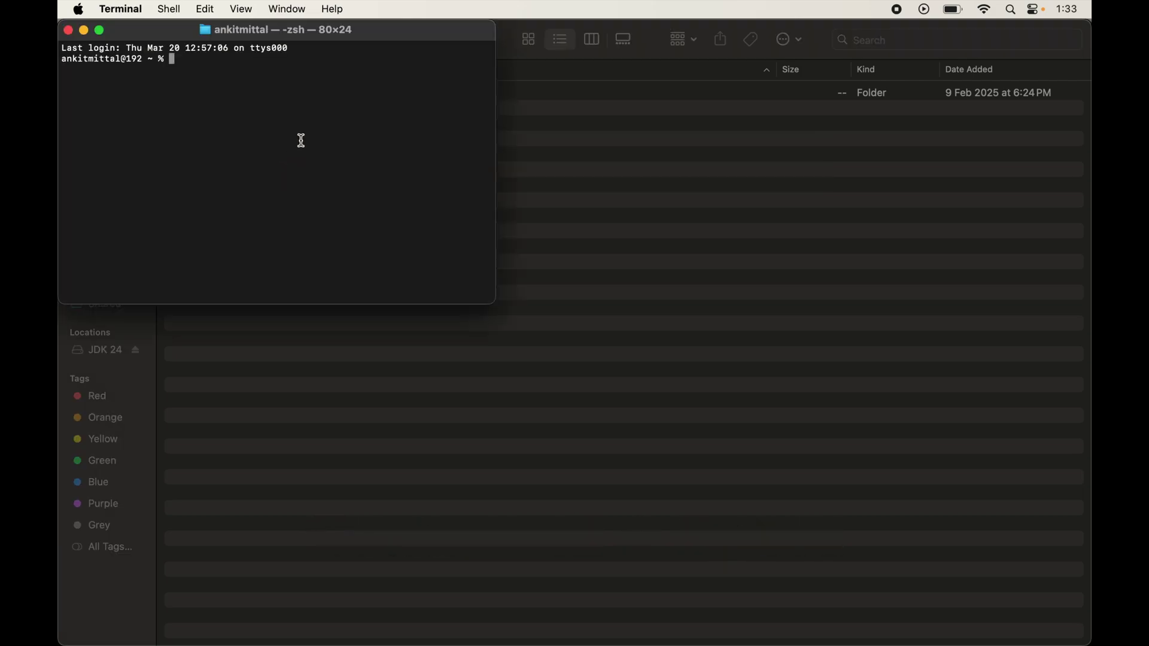
double_click(367, 31)
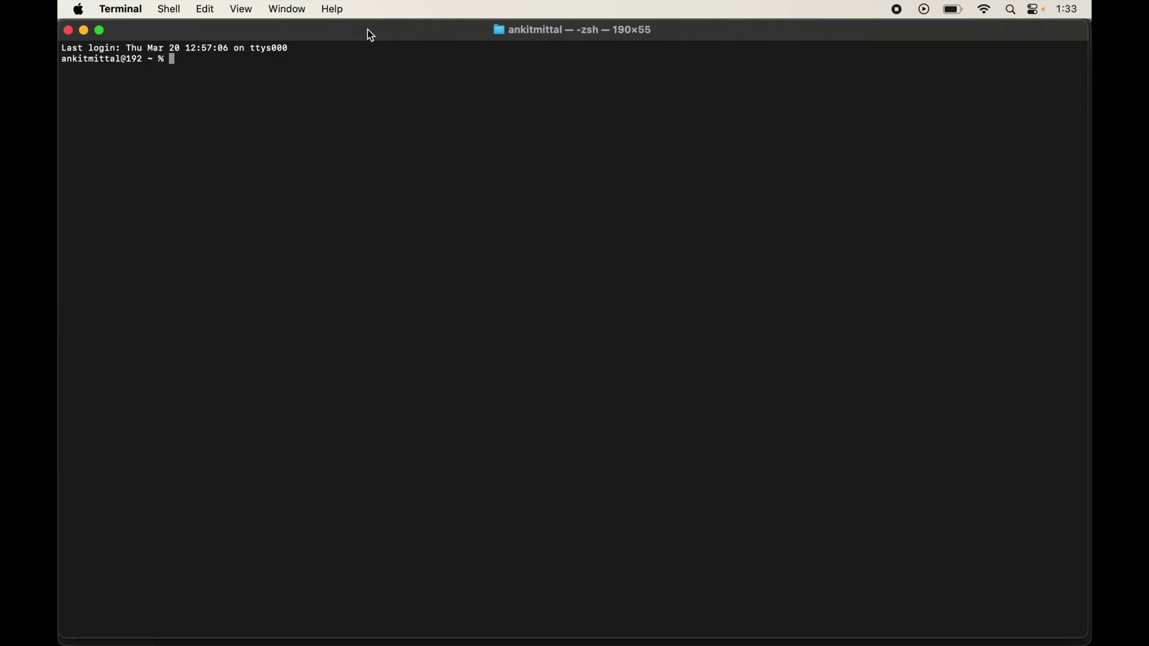
Step: Check the installed Java version with java --version and highlight the version in the output
text(java --version)
key(Return)
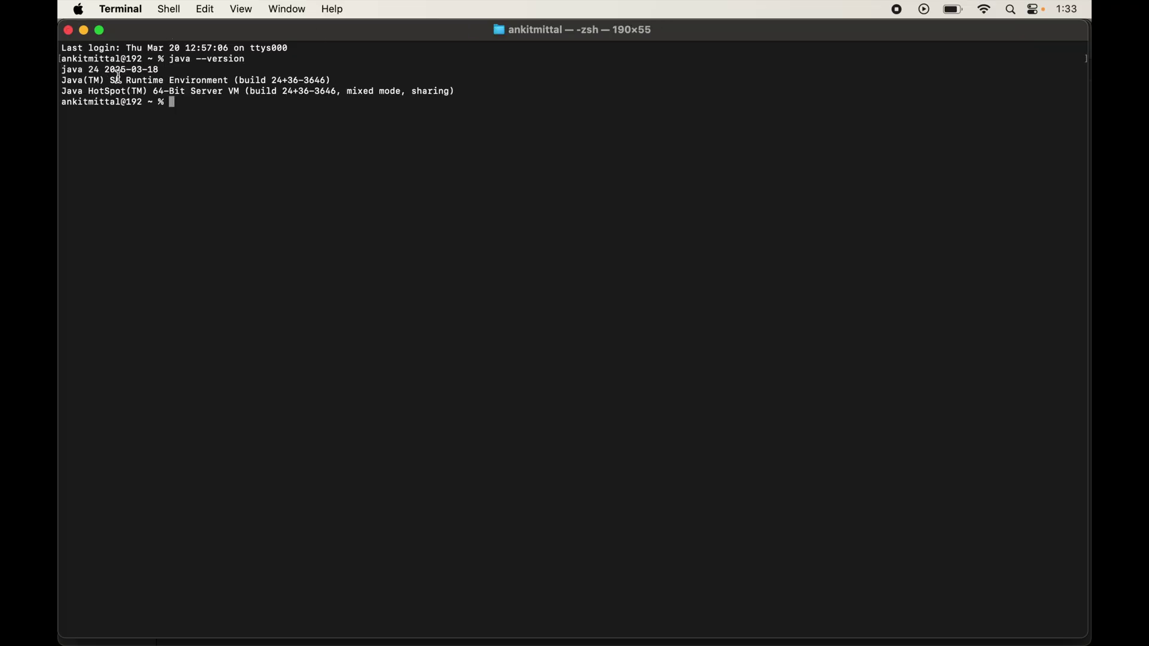
drag(62, 70, 106, 70)
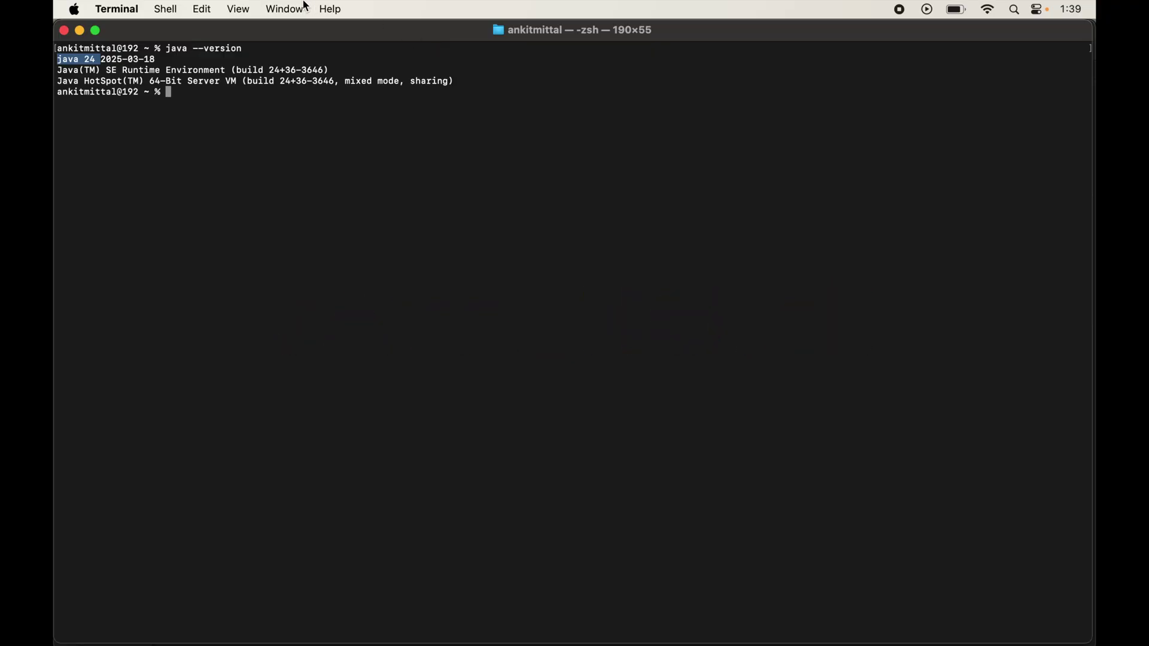
Step: Print the JAVA_HOME environment variable with echo $JAVA_HOME
click(249, 146)
text(echo )
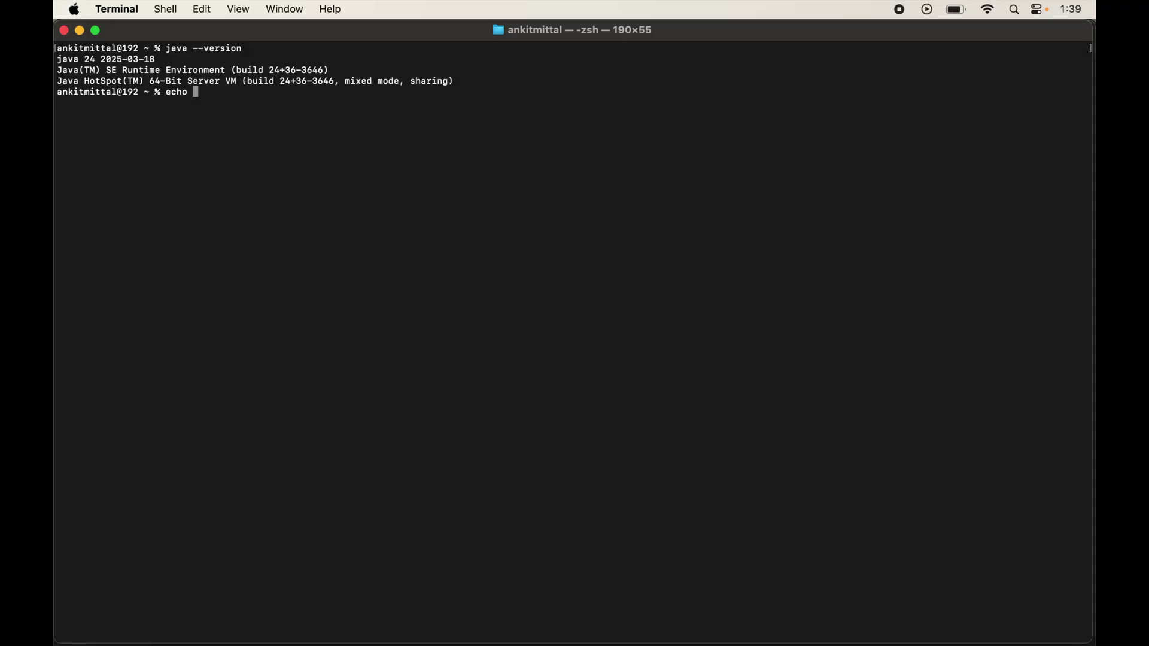
text($JAVA_HOME)
key(Return)
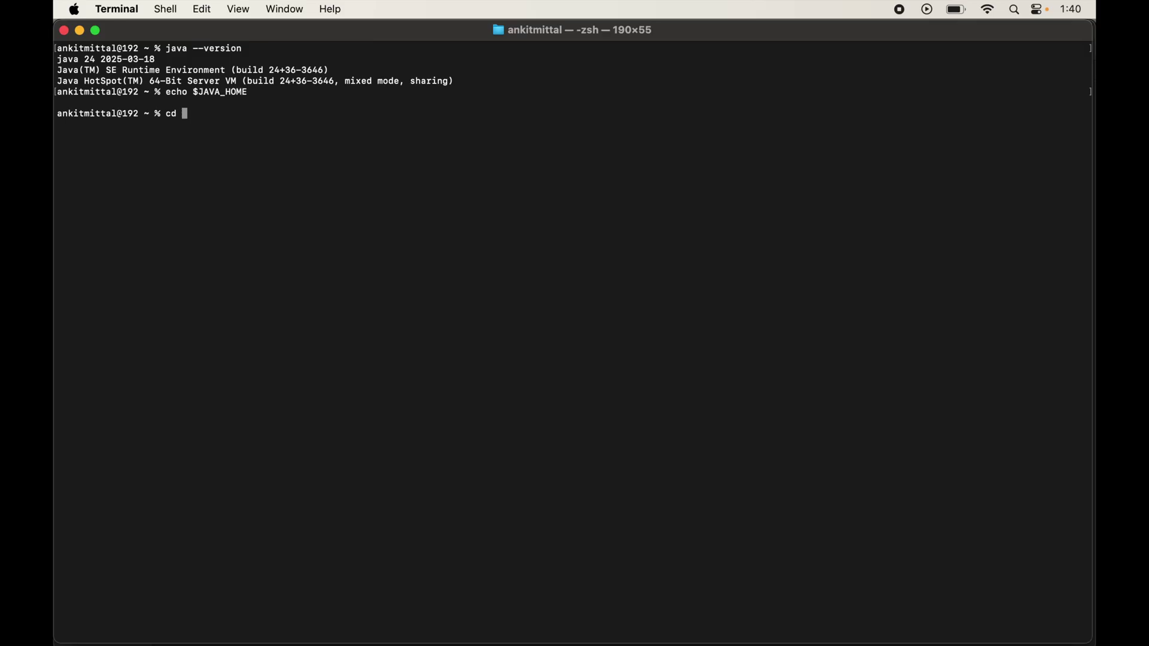
Step: Change to the /Library/Java/JavaVirtualMachines directory and list its contents
text(/Library/Java/Jaa)
key(BackSpace)
text(vaVir)
key(Tab)
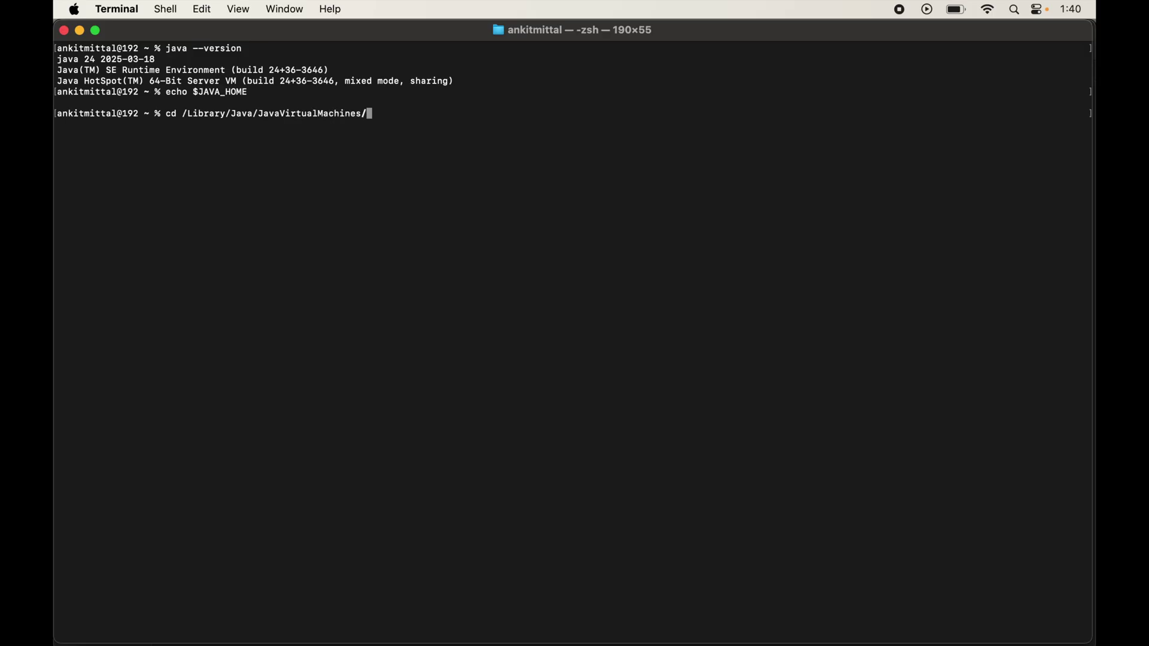
key(Return)
text(ls)
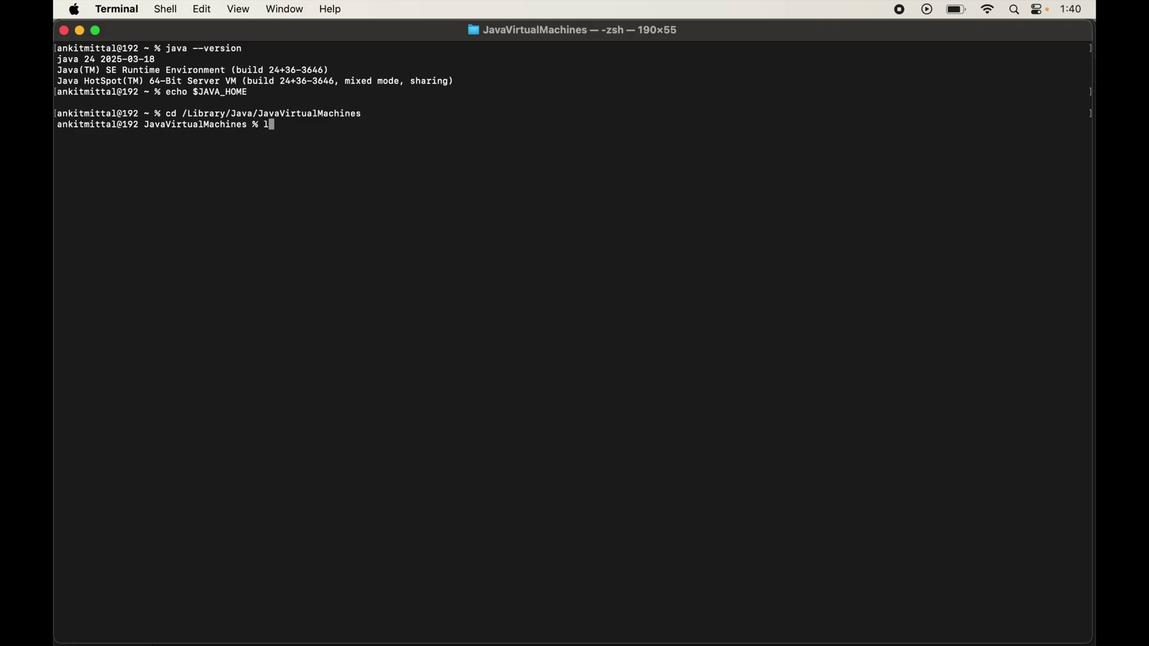
key(Return)
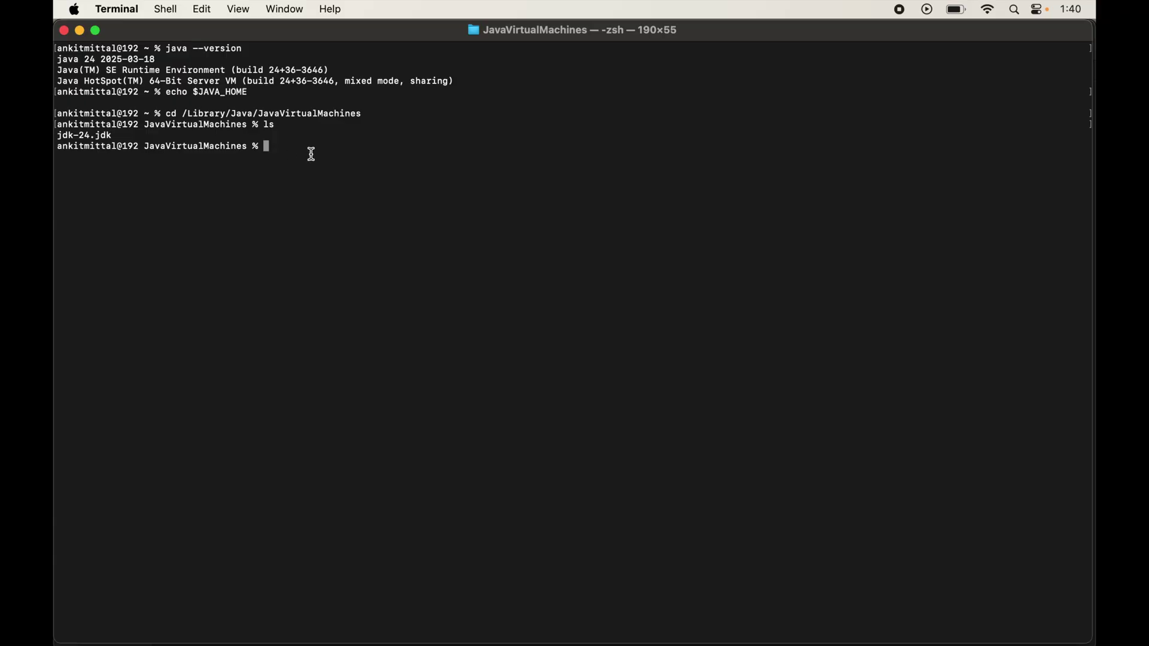
Step: Change into the jdk-24.jdk directory and list what it contains
text(cd jdk-24)
key(Tab)
key(Return)
text(ls)
key(Return)
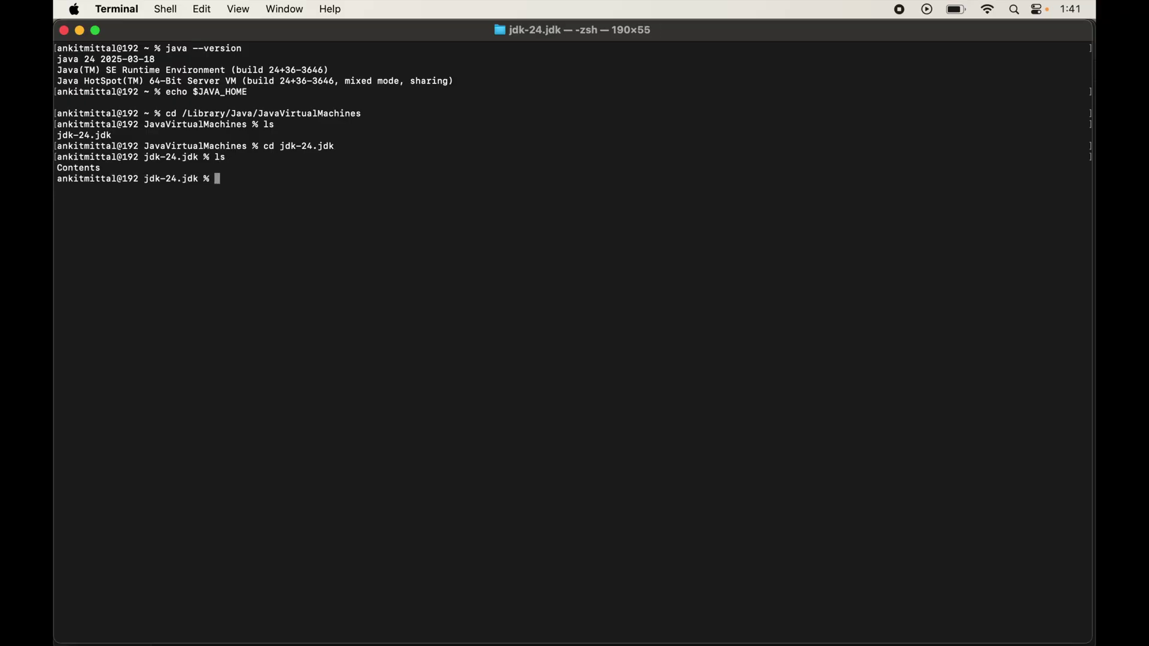
Step: Change into the Contents directory of jdk-24.jdk and list its items
text(cd Con)
key(Tab)
key(Return)
text(ls)
key(Return)
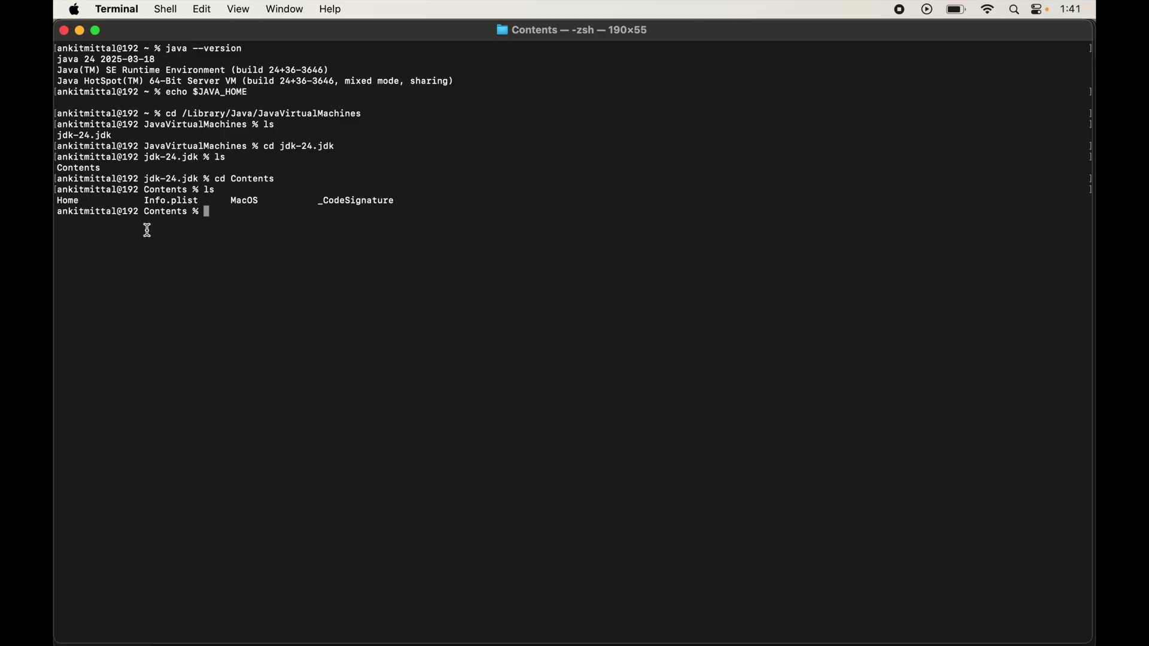
Step: Change into the Home directory inside Contents
double_click(69, 202)
text(cd Home)
key(Return)
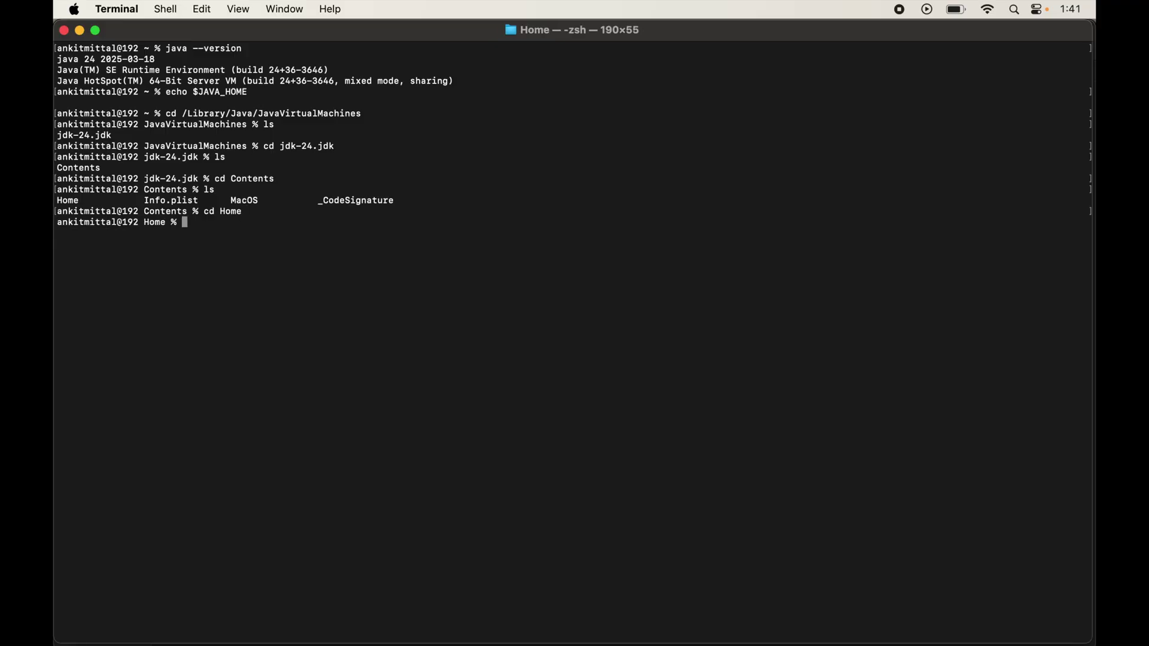
Step: Print the full path of the current Home directory with pwd and select that path in the output
text(pwd)
key(Return)
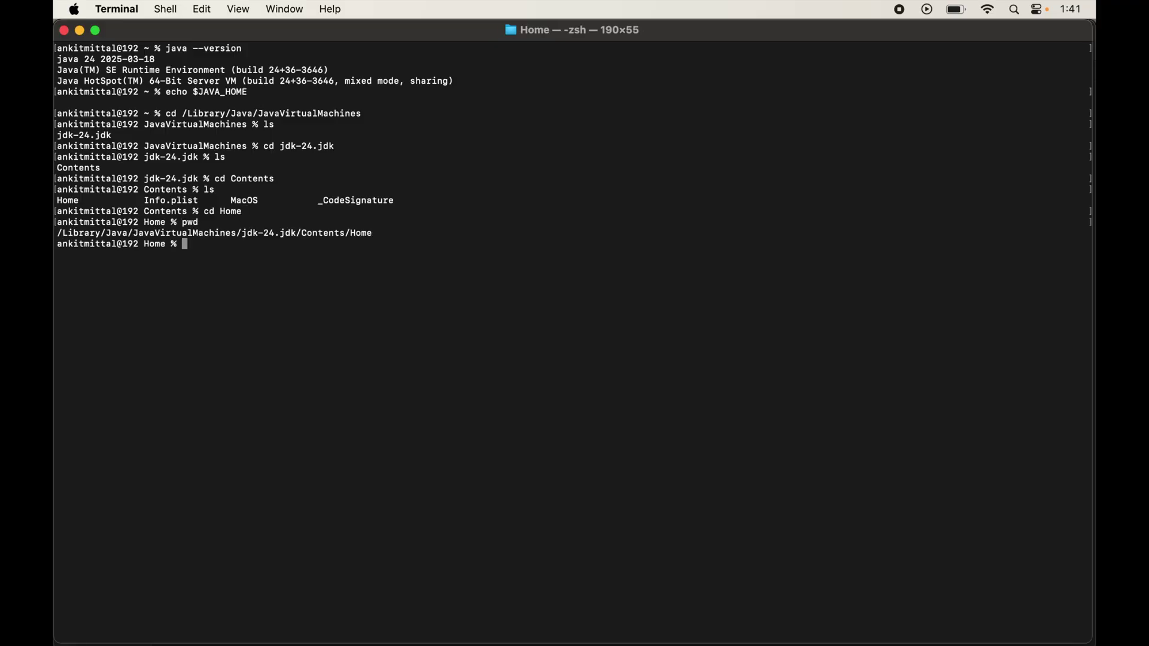
drag(62, 232, 376, 228)
triple_click(375, 230)
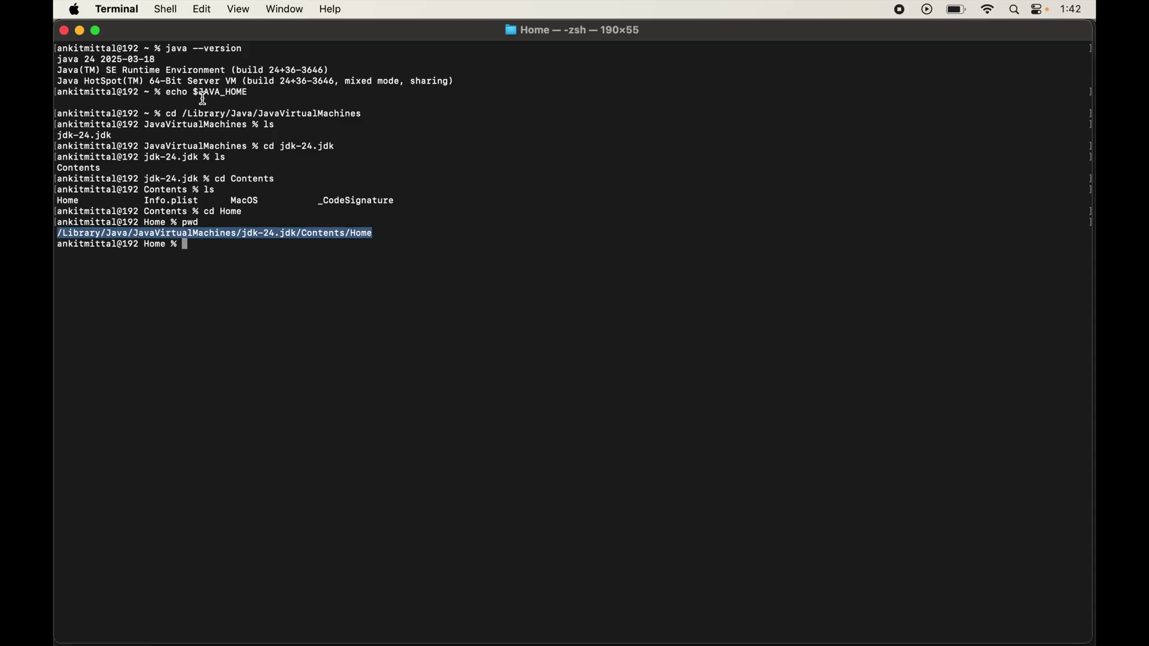
drag(197, 92, 252, 93)
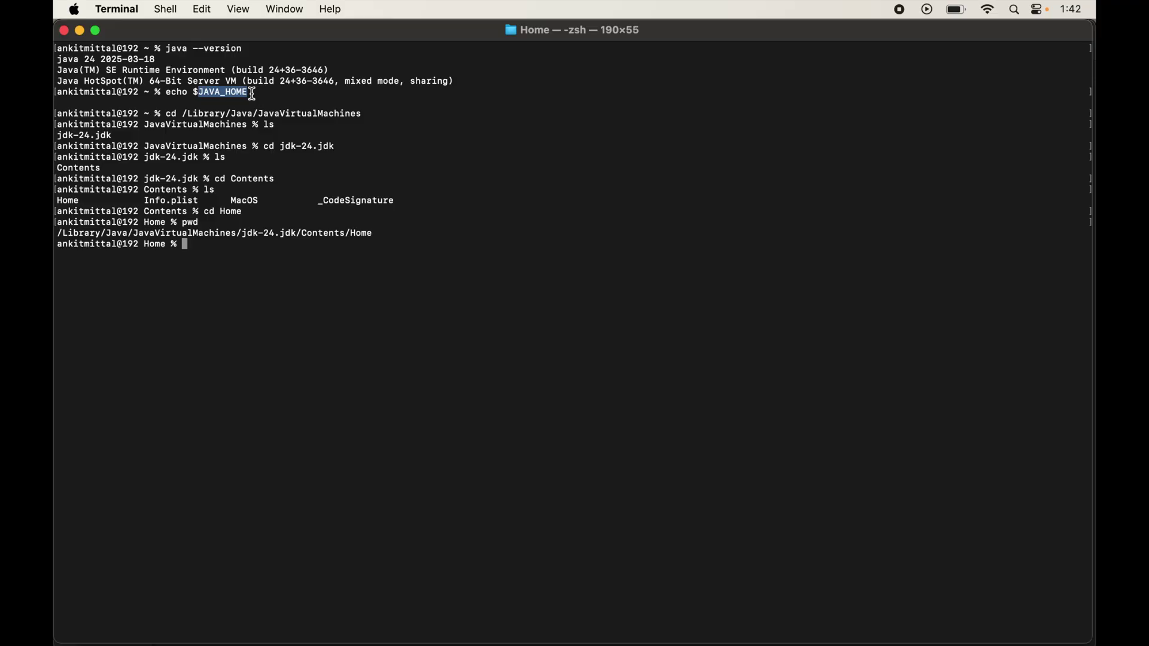
drag(58, 233, 369, 231)
click(370, 261)
Step: Return to the user's home directory and list all its contents, including hidden files
text(cd)
key(Return)
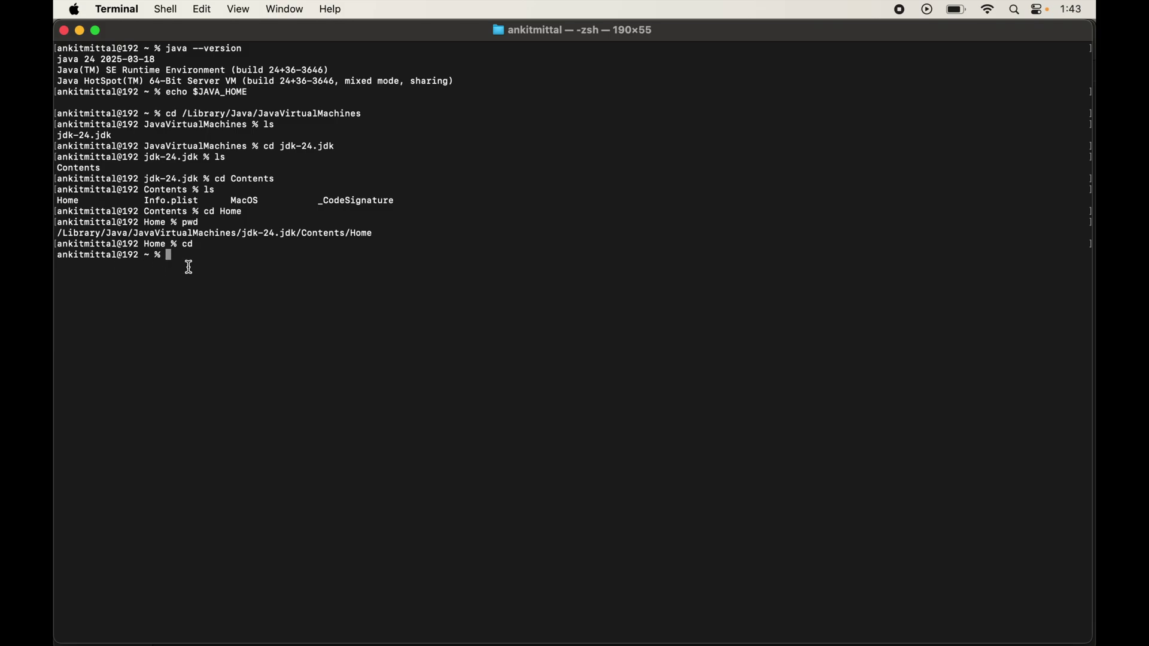
text(ls -a)
key(Return)
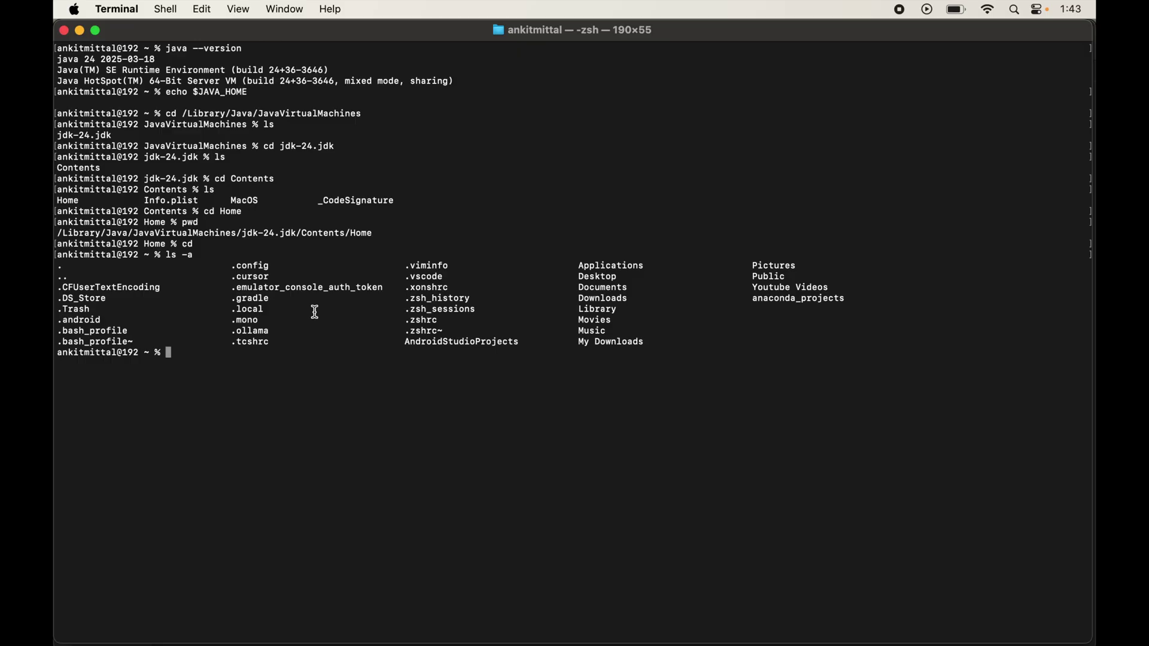
Step: Copy the JDK Home path from the pwd output and open the .zshrc file in vi
drag(405, 321, 448, 322)
click(369, 367)
text(vi)
drag(404, 321, 370, 357)
key(BackSpace)
drag(62, 233, 380, 234)
key(super+c)
click(250, 393)
key(Return)
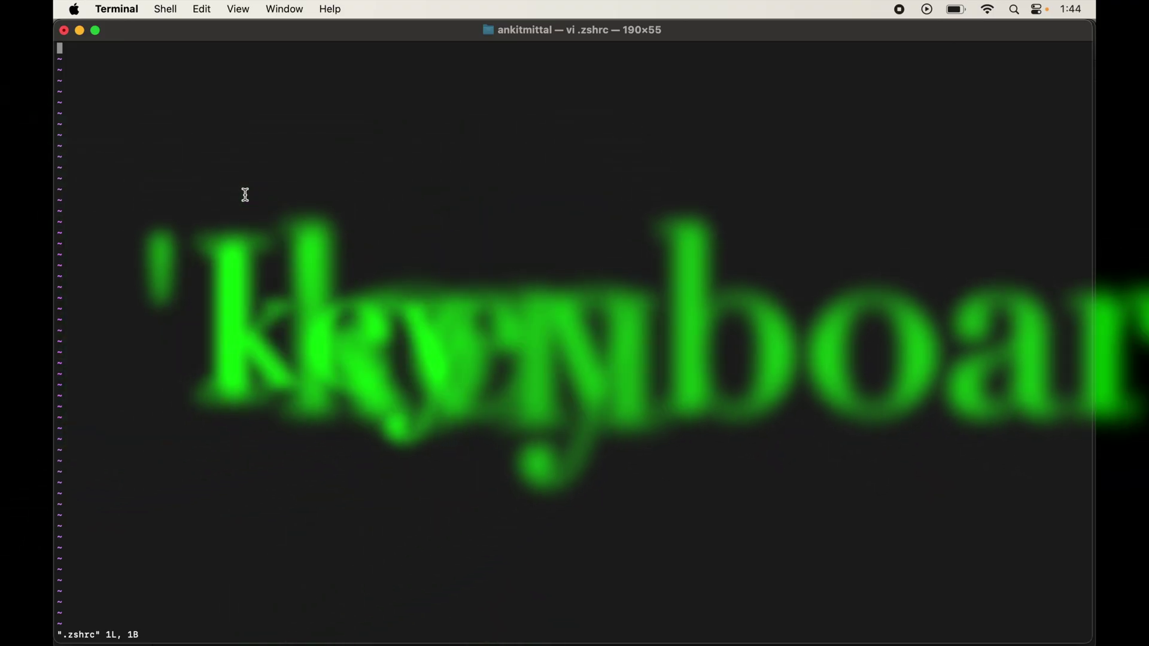
Step: Insert the line JAVA_HOME=/Library/Java/JavaVirtualMachines/jdk-24.jdk/Contents/Home into .zshrc, then save the file and quit vi
key(i)
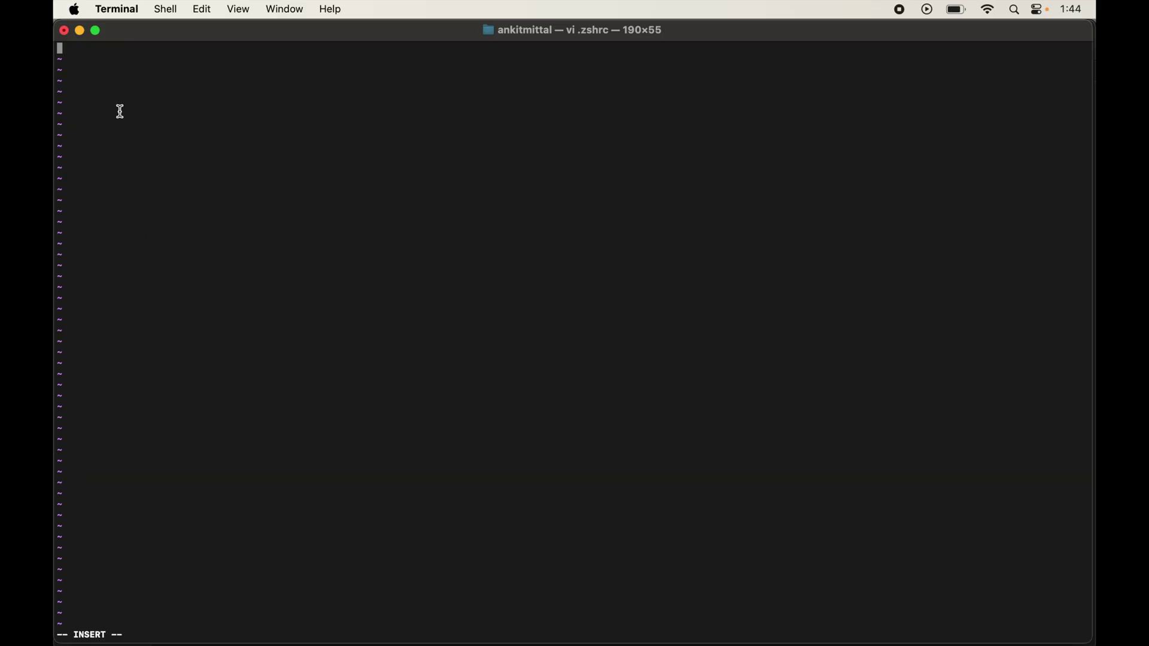
text(JAVA_HOME=)
key(super+v)
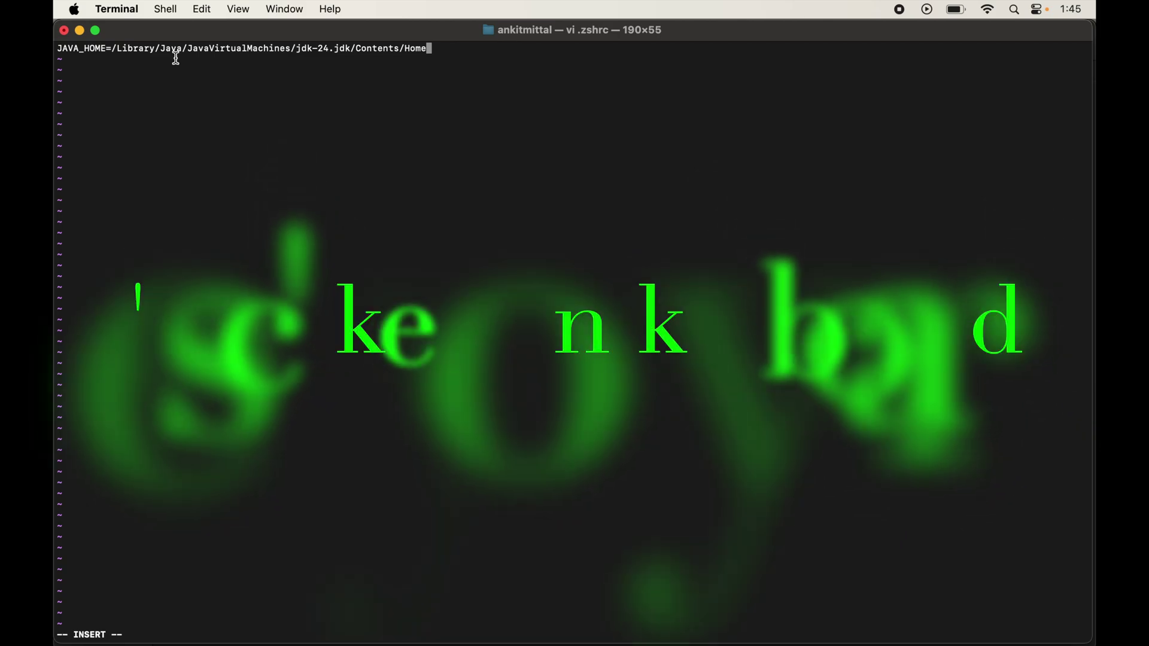
key(Escape)
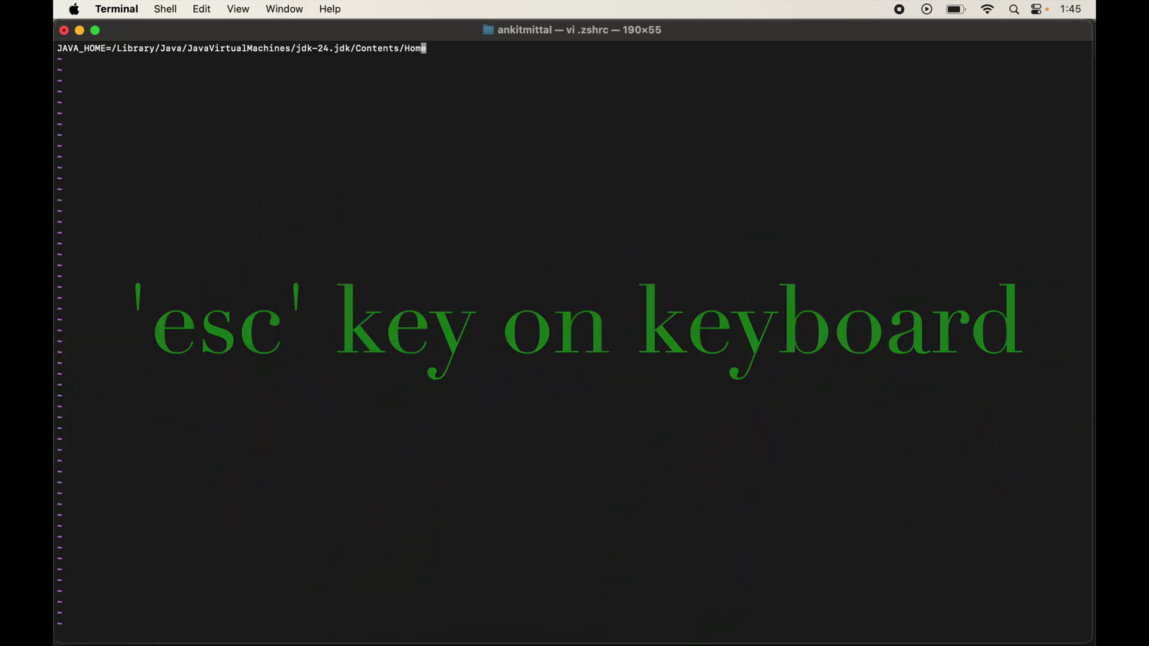
text(:wq)
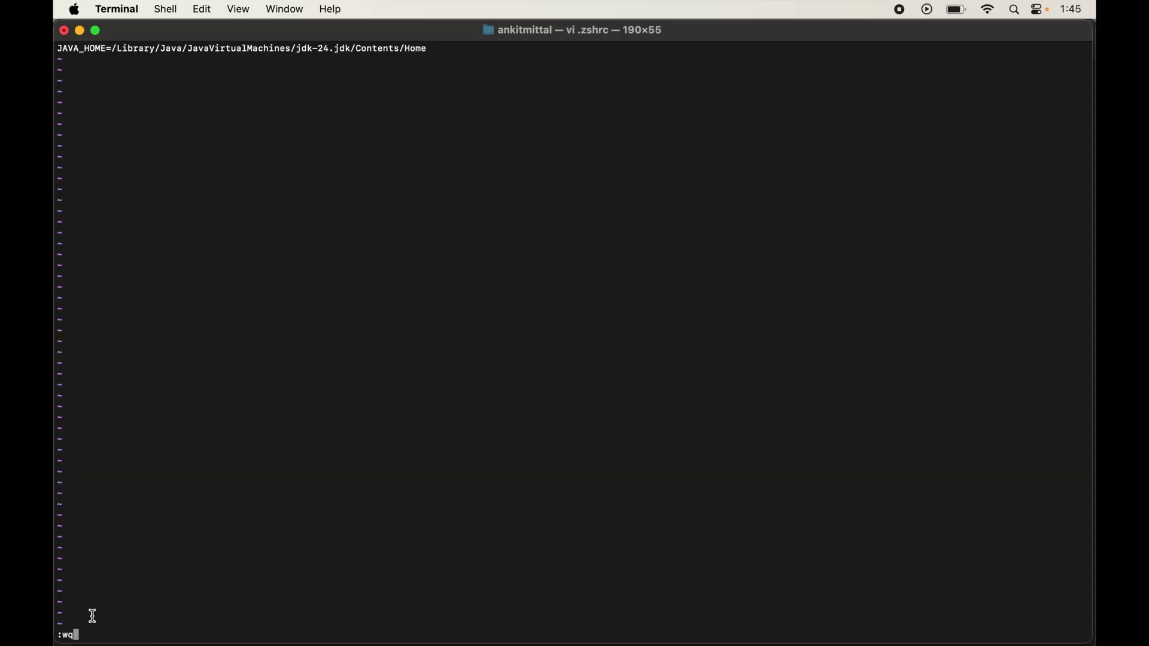
key(Return)
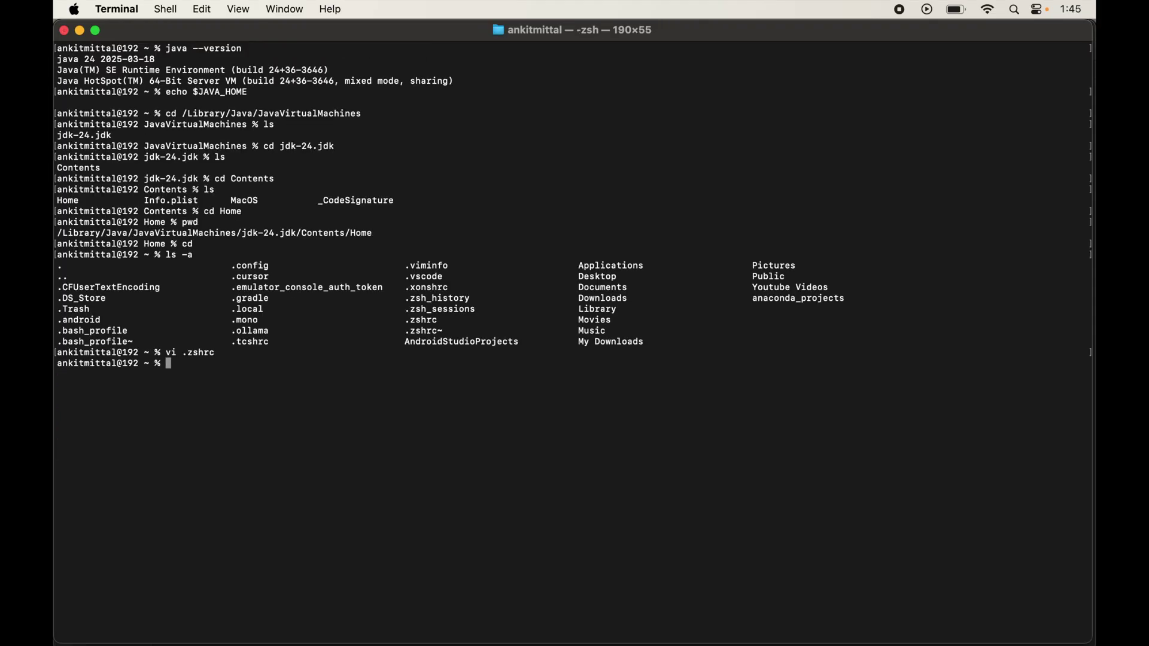
Step: Reload .zshrc with source, print the JAVA_HOME variable with echo, and select the printed path
text(source .zshrc)
key(Return)
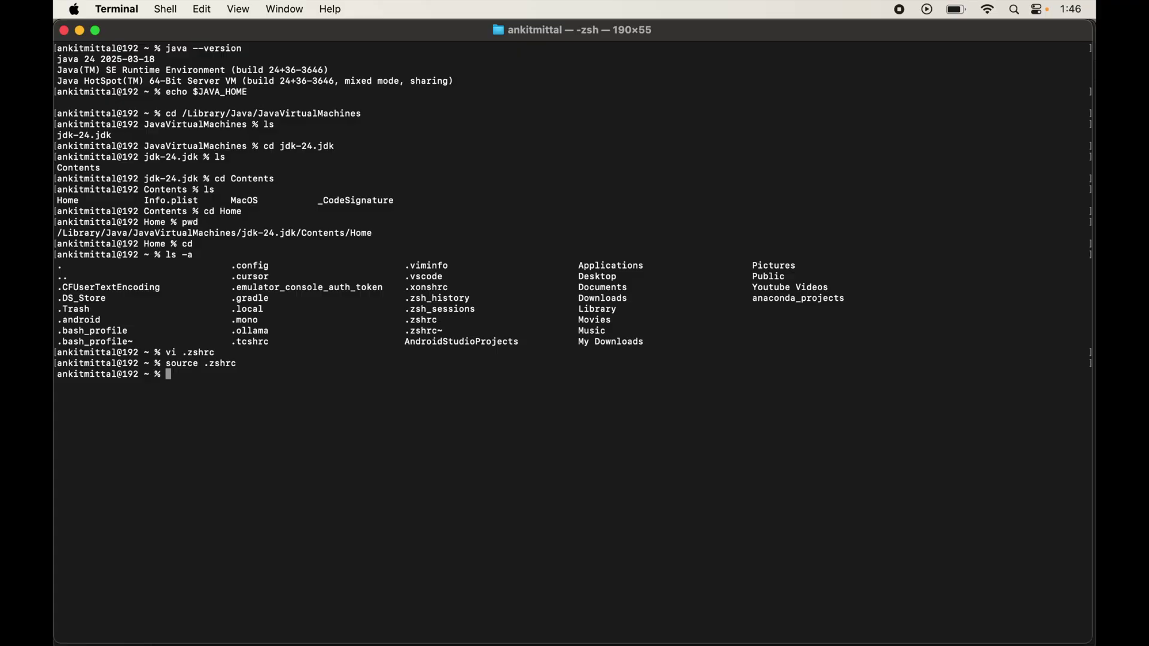
text(echo)
text($JAVA_HOME)
key(Return)
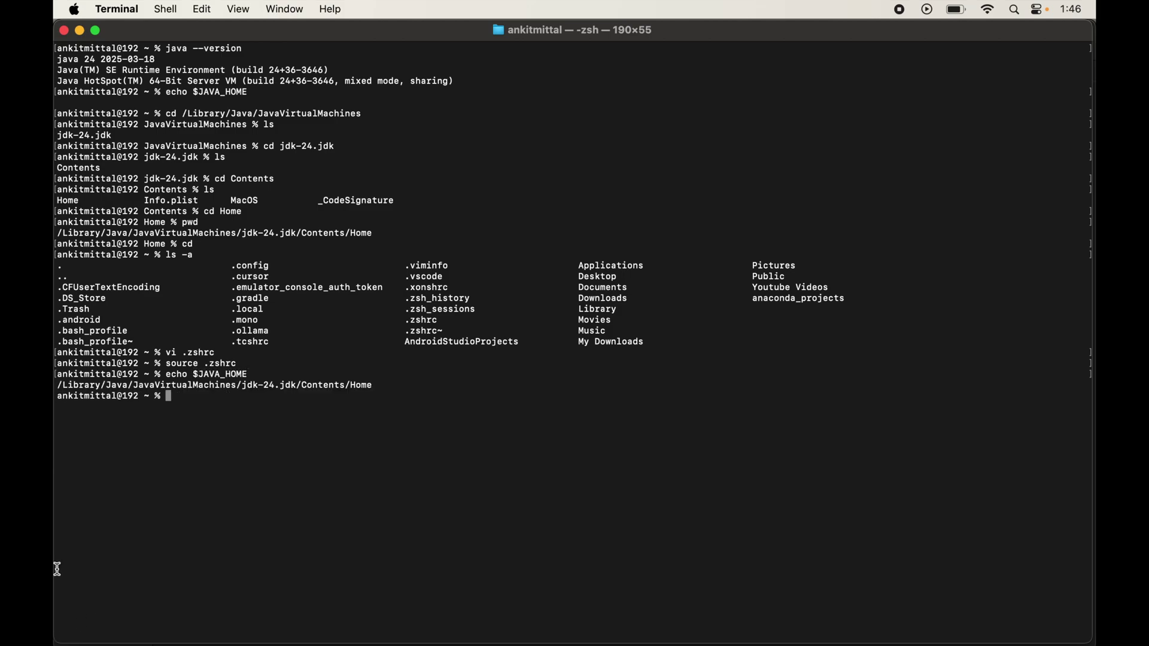
drag(59, 386, 371, 390)
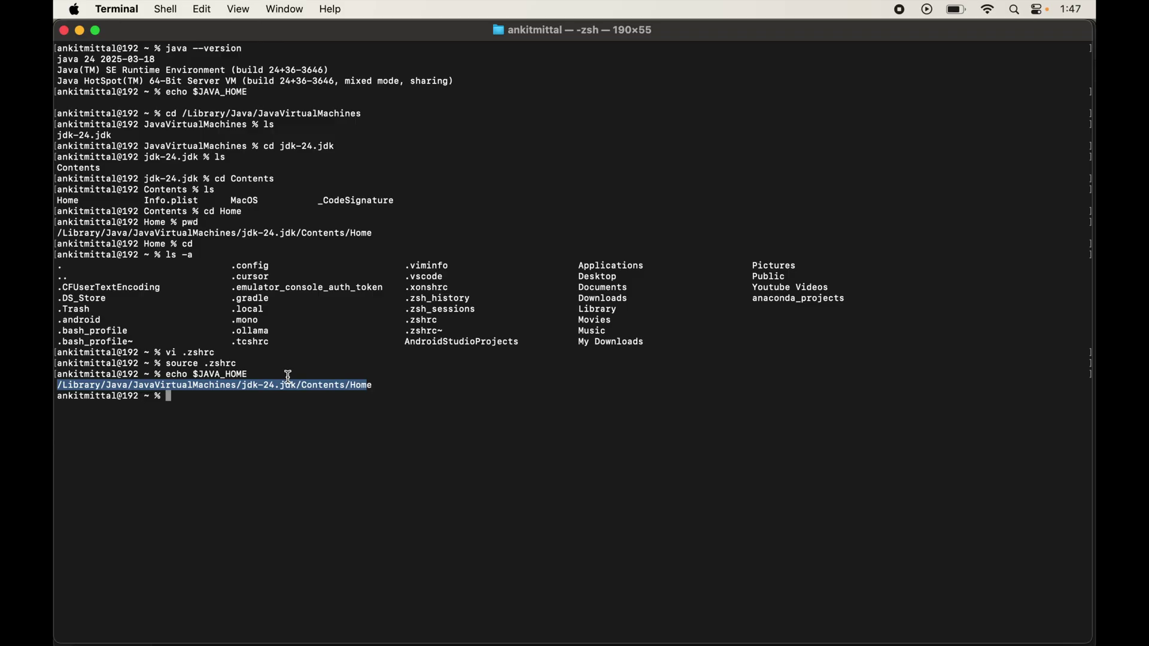
Step: Open a new terminal tab and print the JAVA_HOME variable there with echo to check that it persists
click(166, 9)
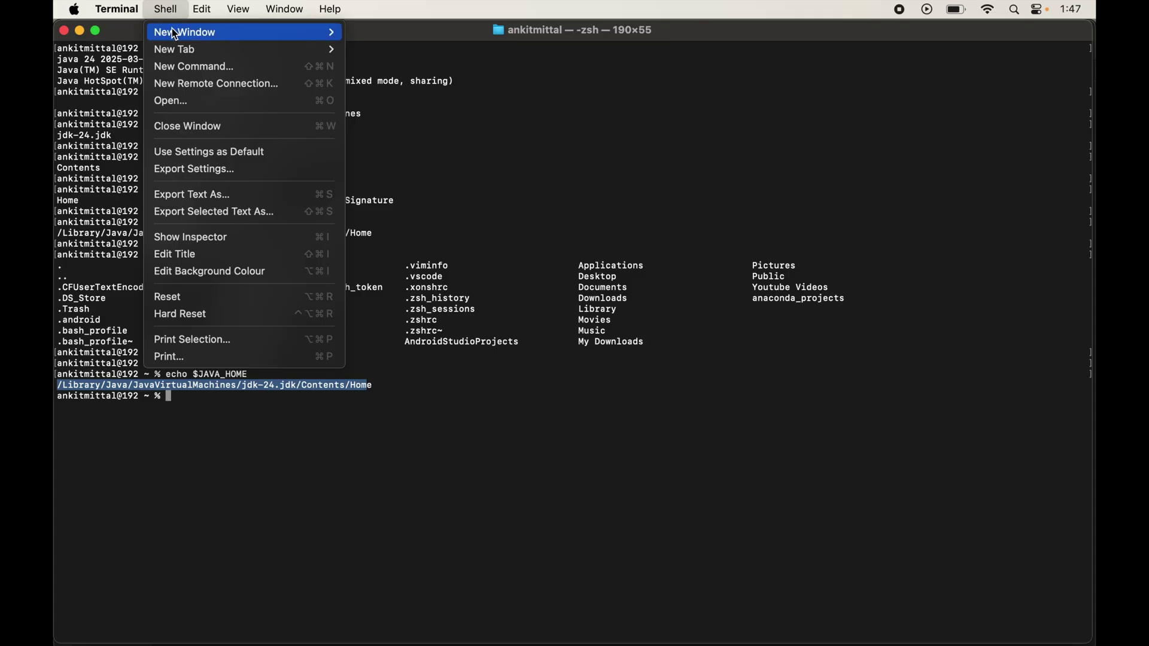
click(174, 49)
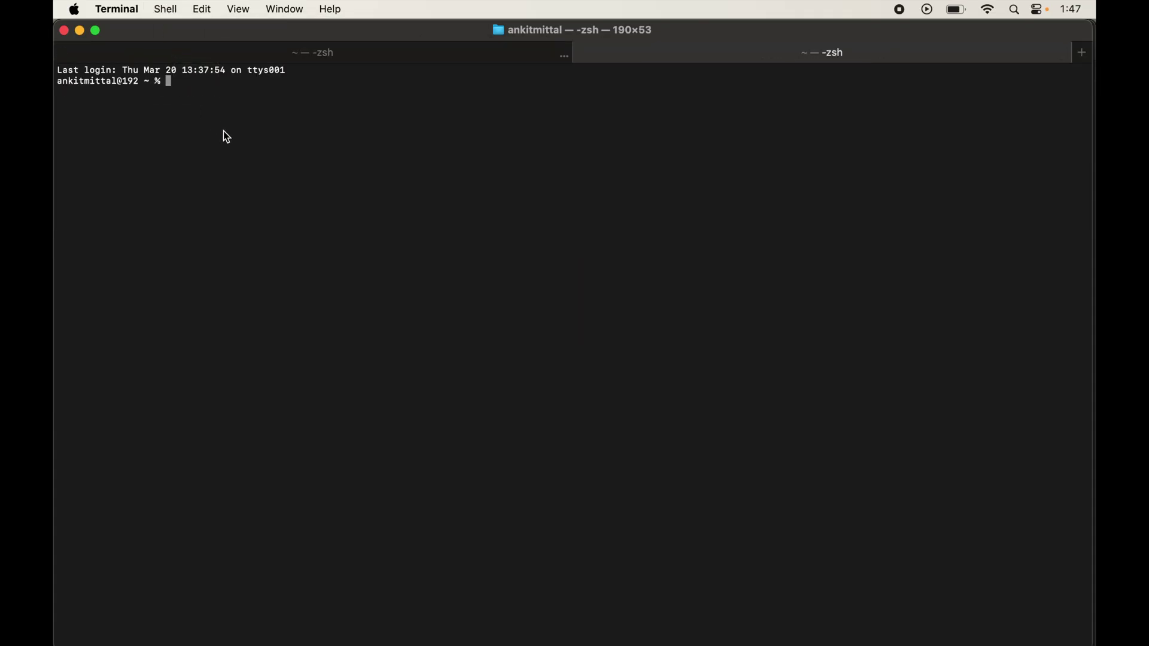
text(echo $JAVA_HOME)
key(Return)
drag(96, 92, 339, 94)
click(340, 94)
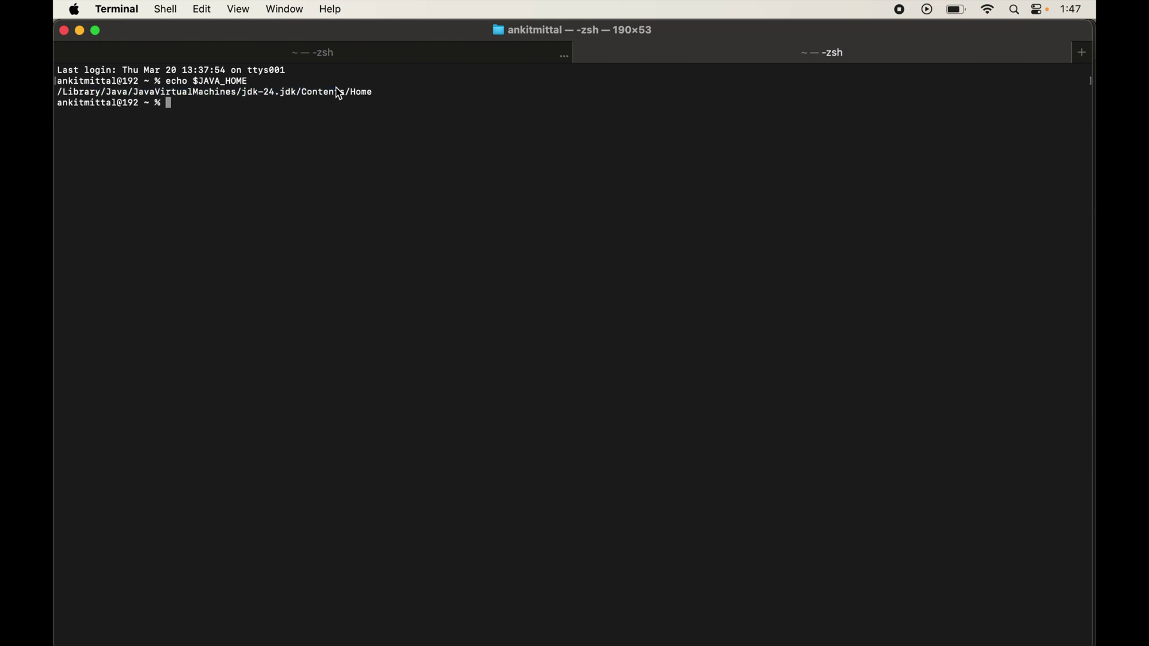